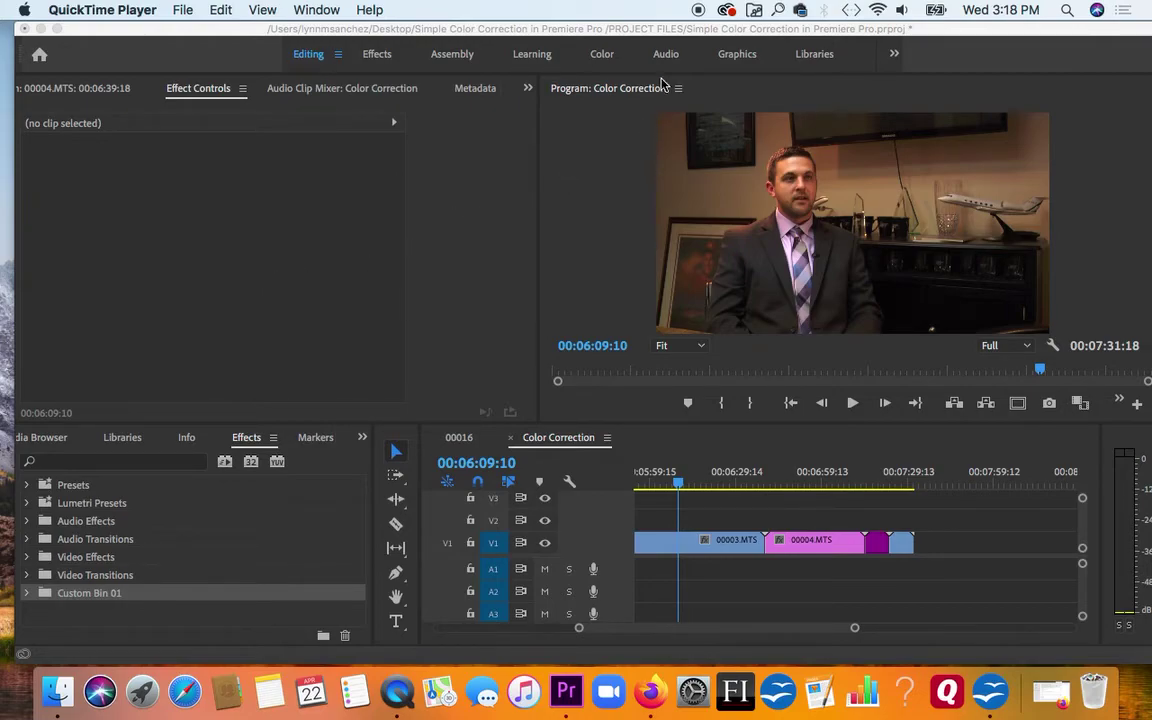
Switch to the Color workspace and maximize the Lumetri Scopes panel
click(608, 58)
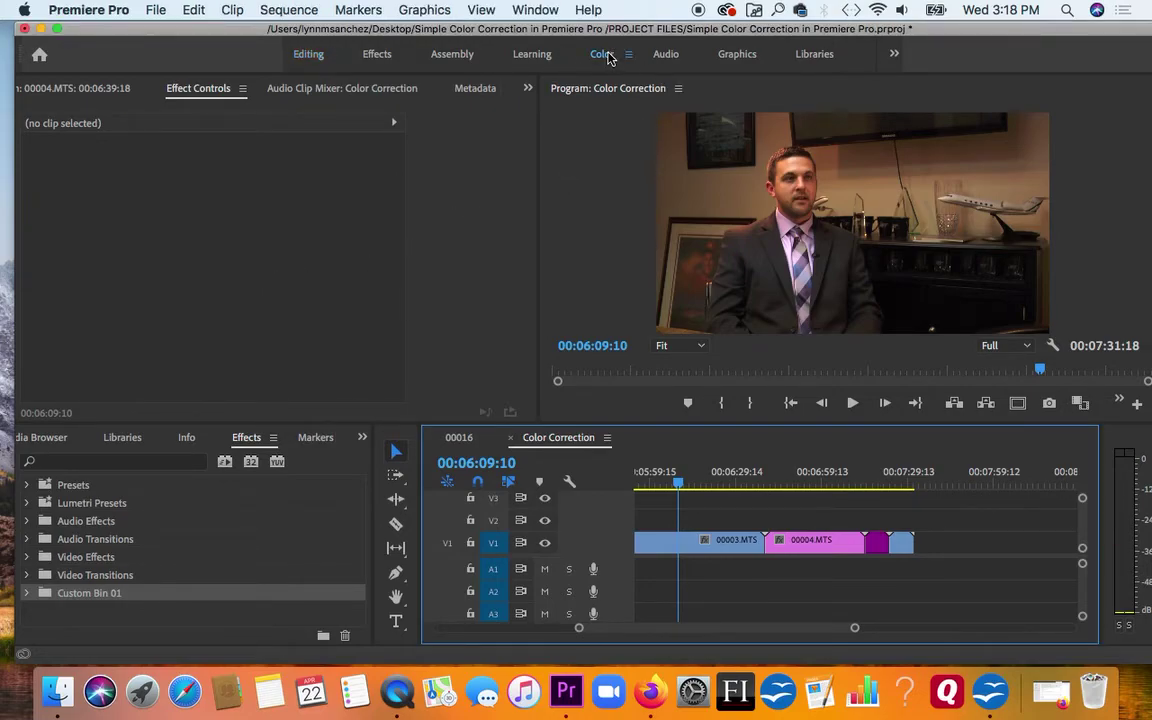
click(603, 54)
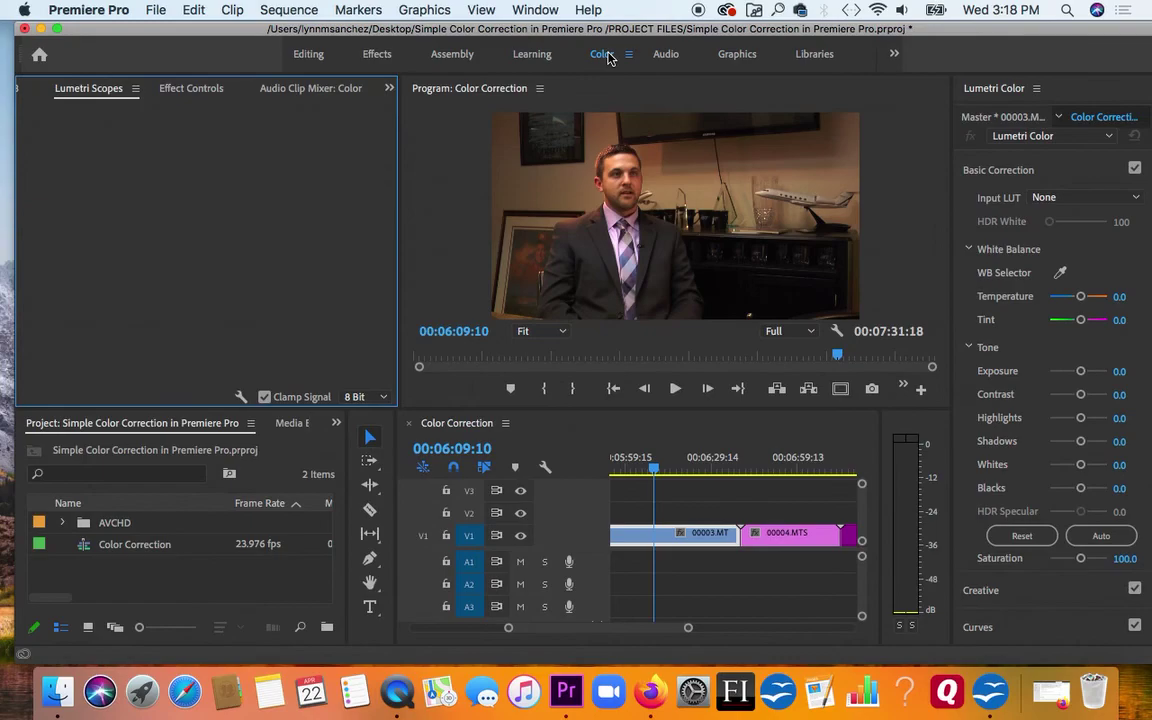
double_click(101, 92)
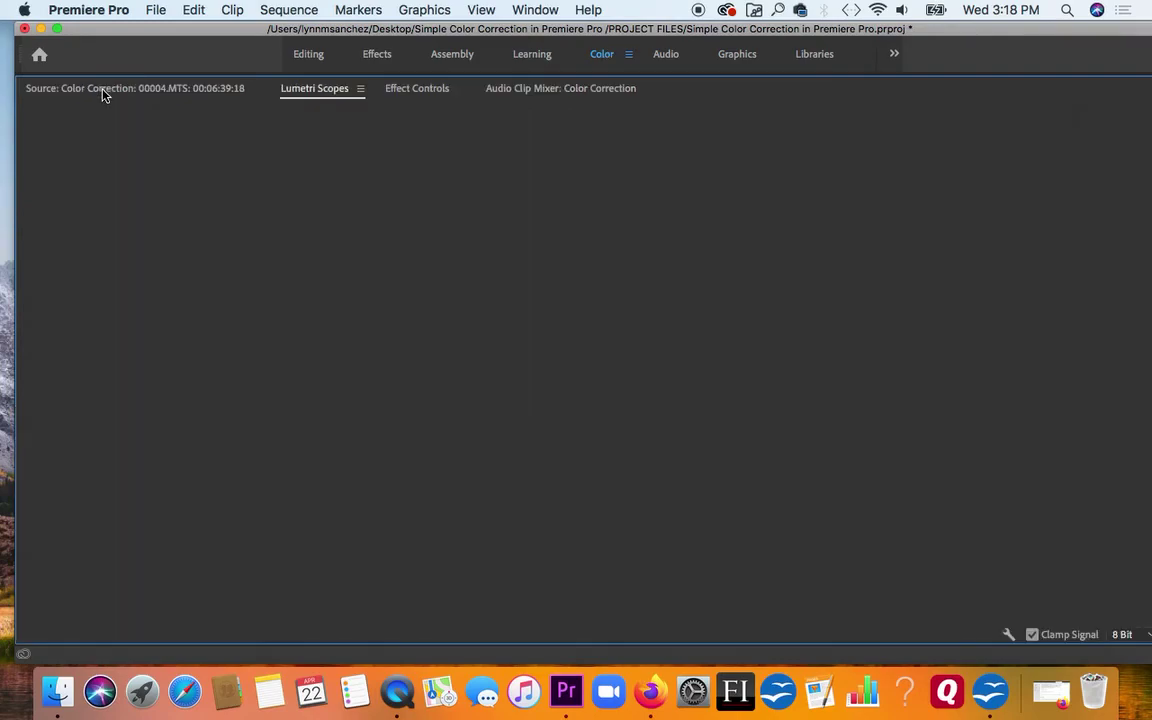
Review the Lumetri Scopes display settings, then go back to the Editing workspace
click(361, 89)
click(663, 445)
click(1009, 636)
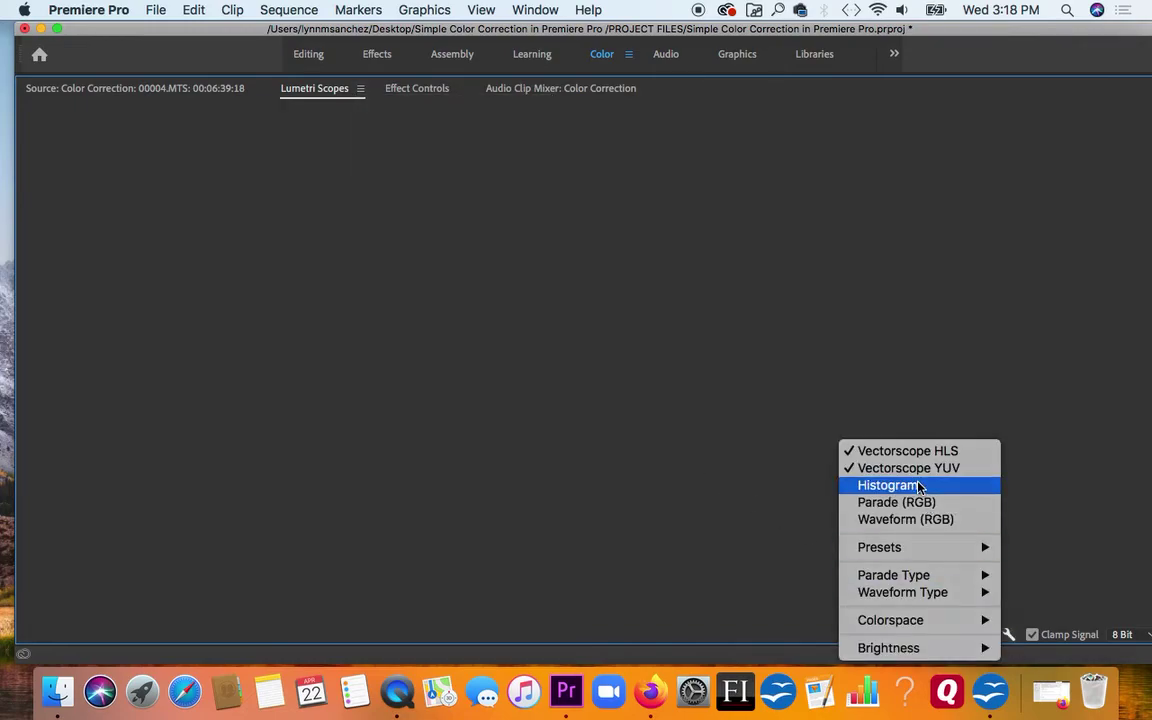
click(826, 452)
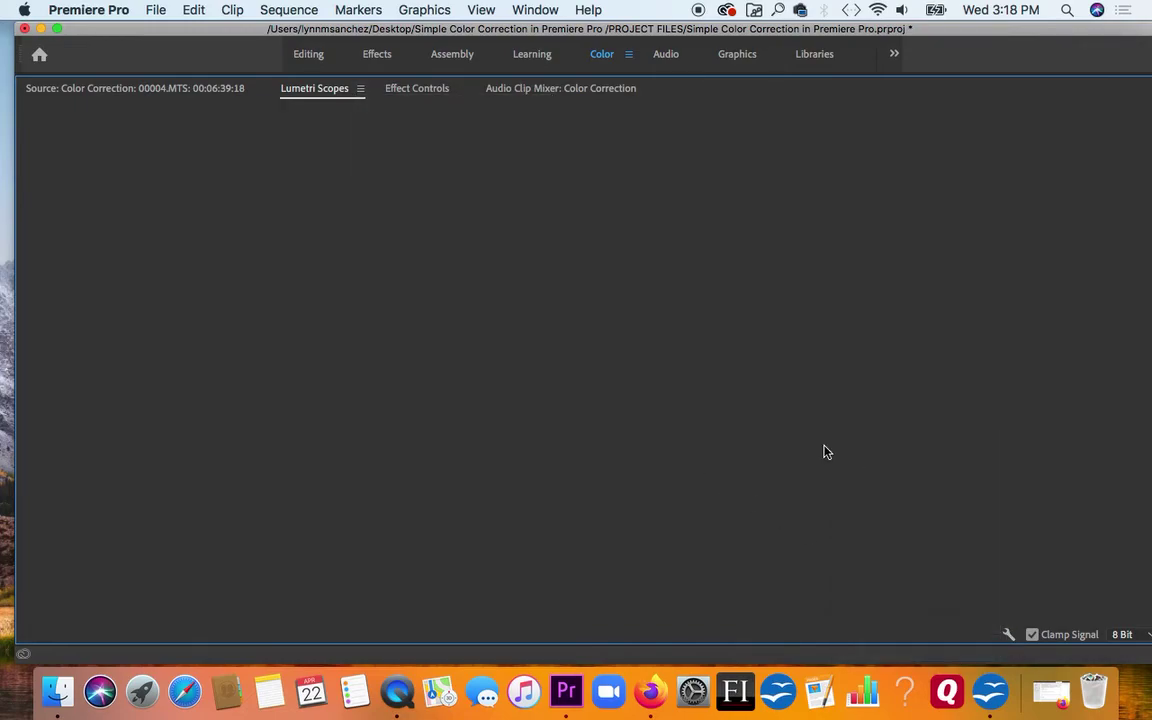
click(312, 55)
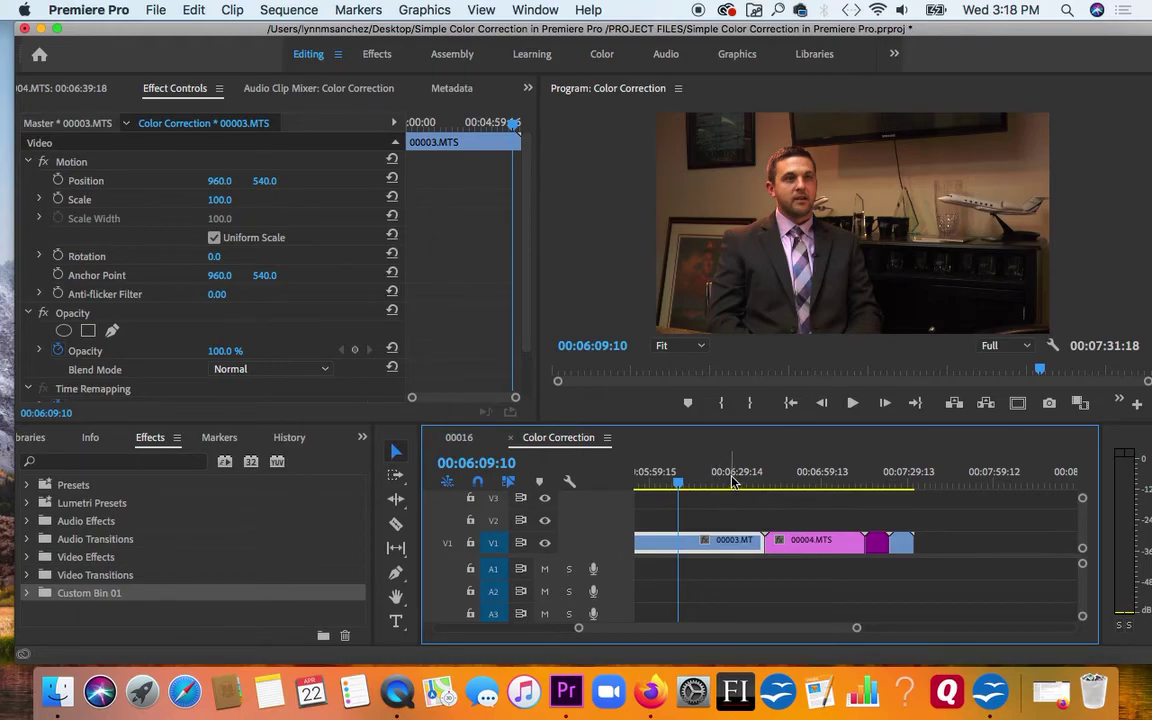
Scrub the timeline playhead to 00:06:24:12 in the interview
click(732, 481)
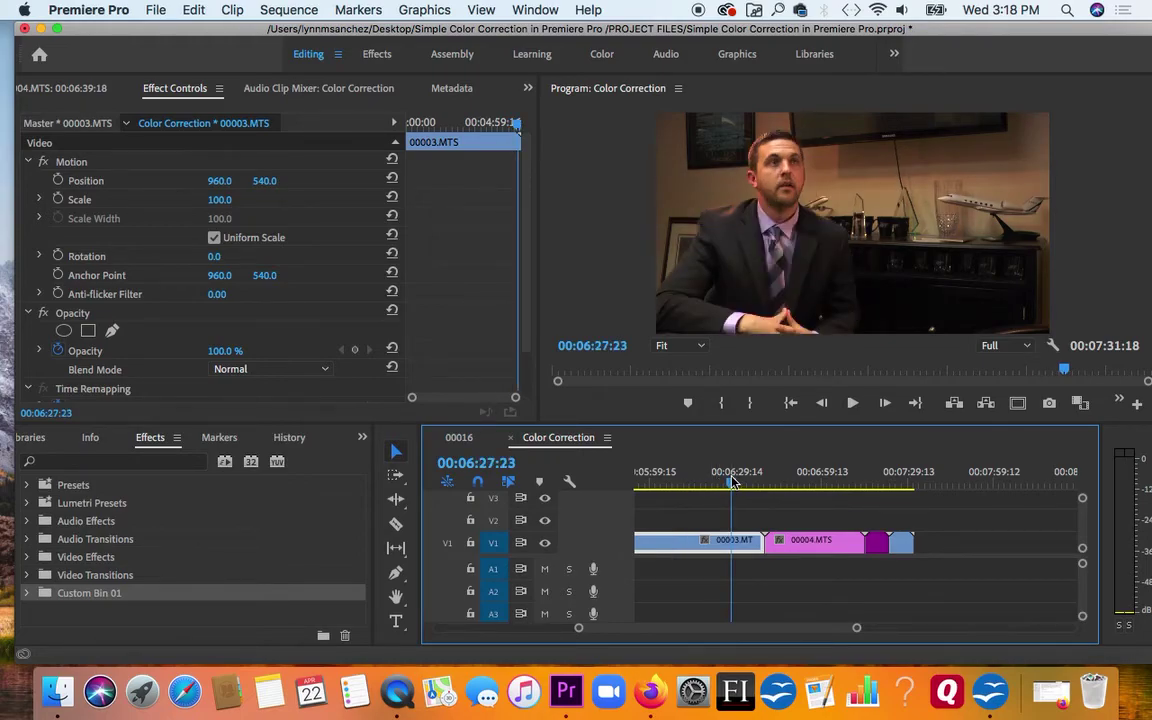
drag(732, 481, 722, 484)
click(565, 414)
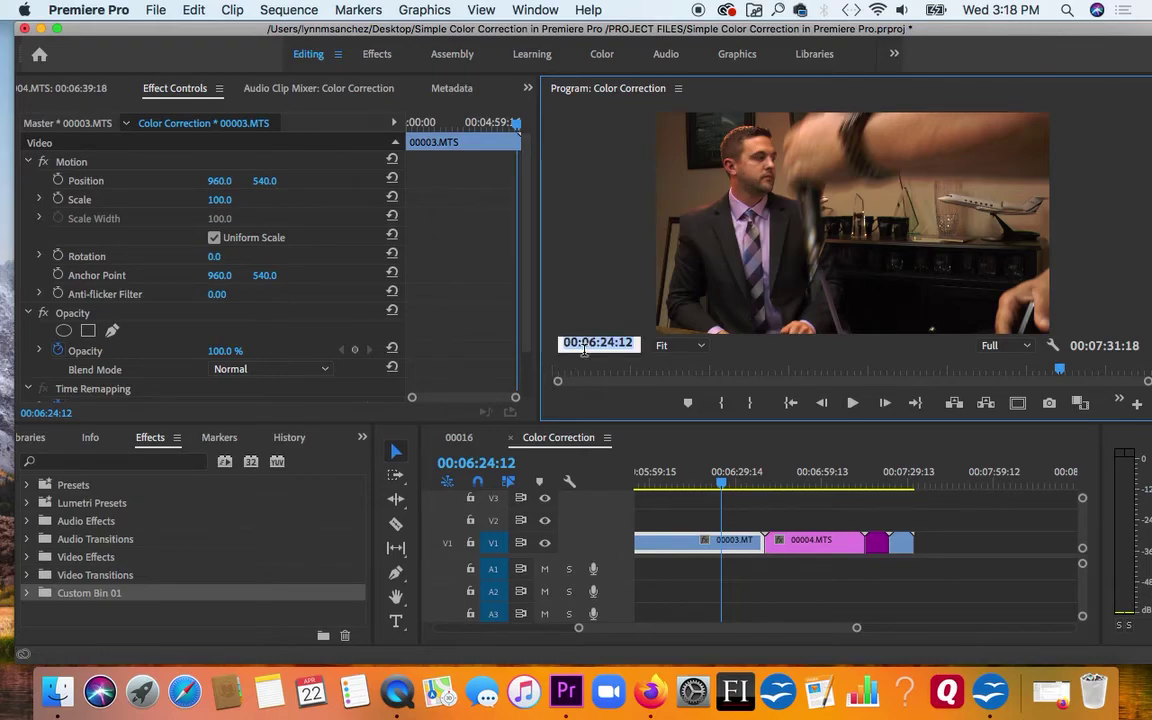
Maximize the Program Monitor and scrub its ruler from 00:05:54:23 to 00:06:12:08
key(grave)
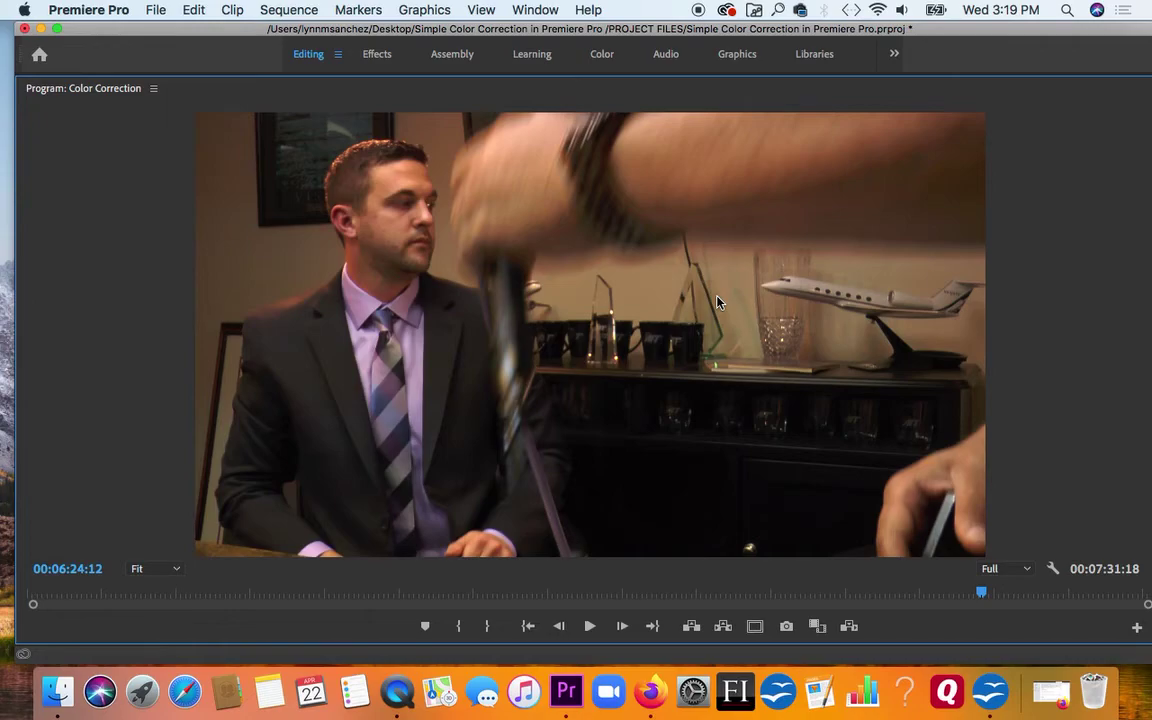
click(909, 593)
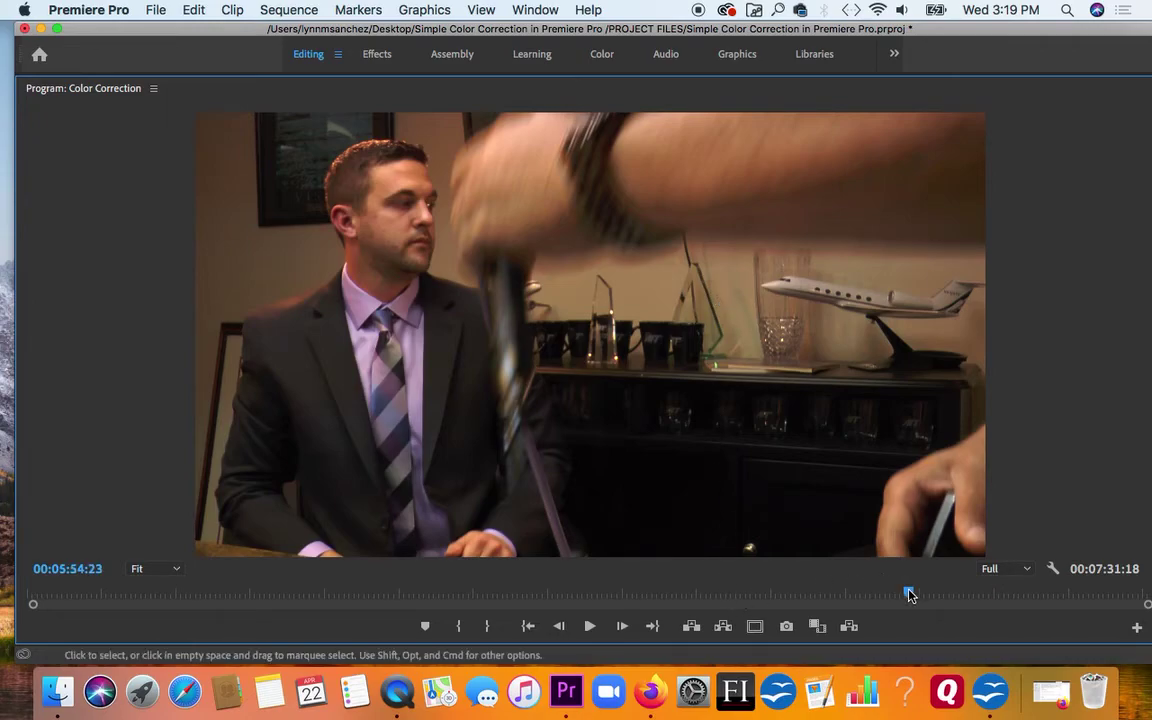
drag(909, 593, 541, 601)
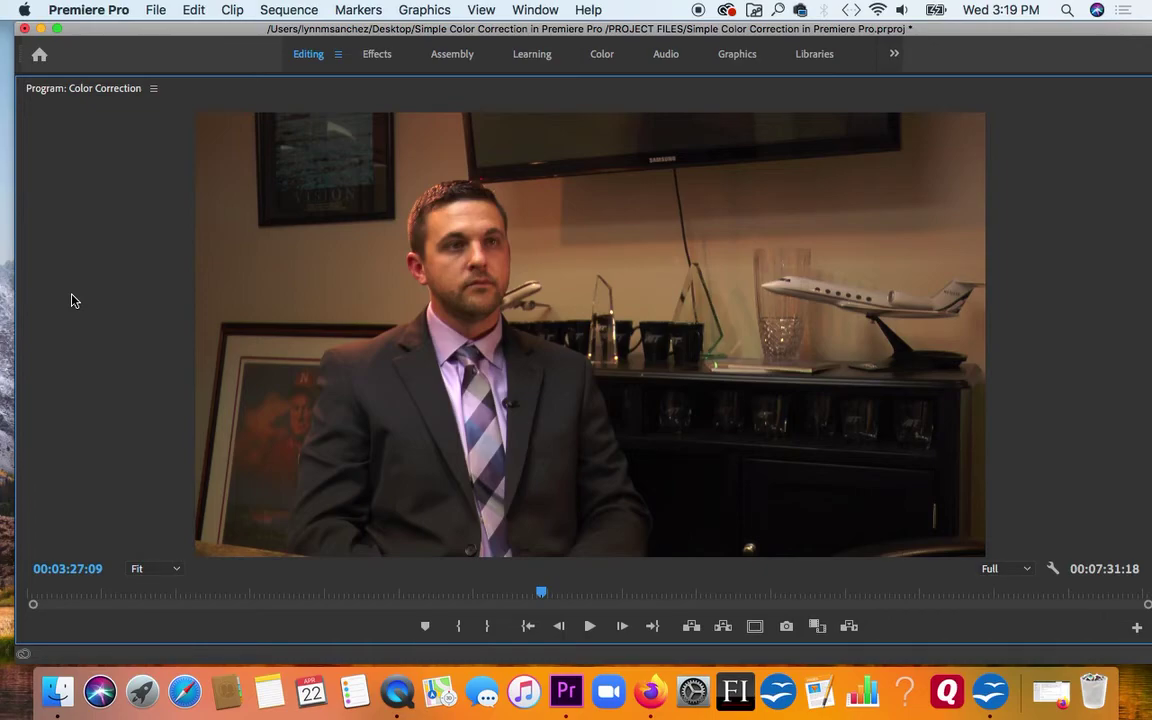
Restore the panel layout, widen the timeline view, and scrub from the hallway shot back into the interview
key(grave)
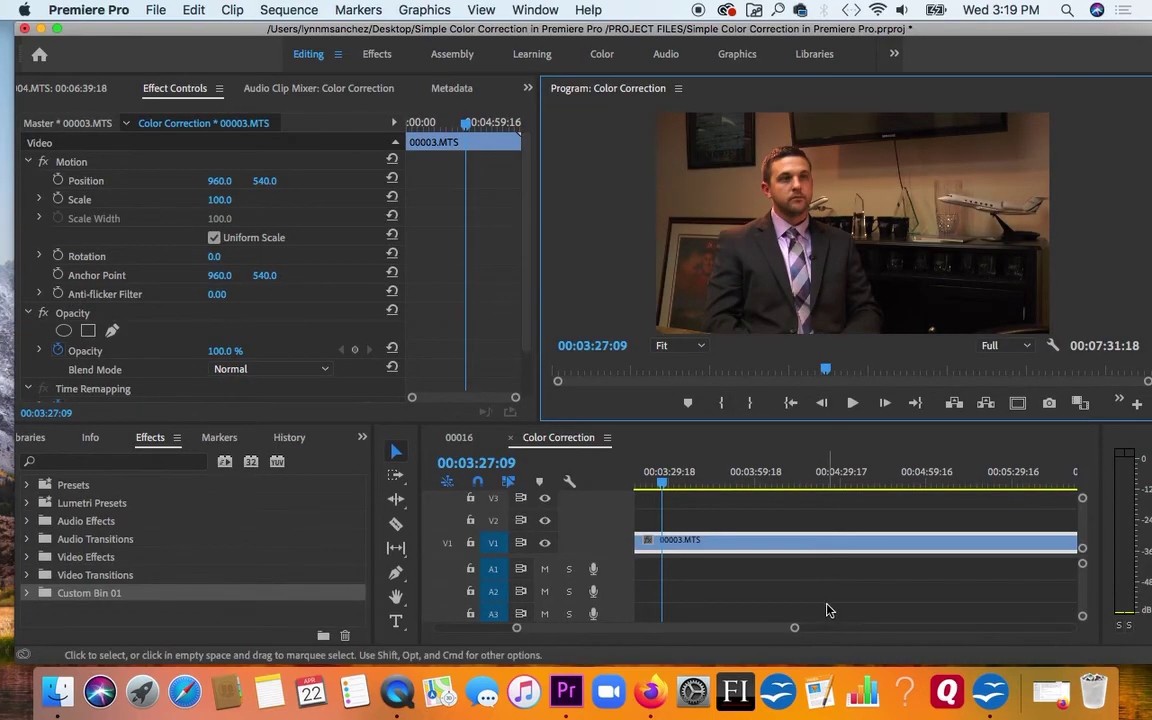
drag(795, 633, 1005, 640)
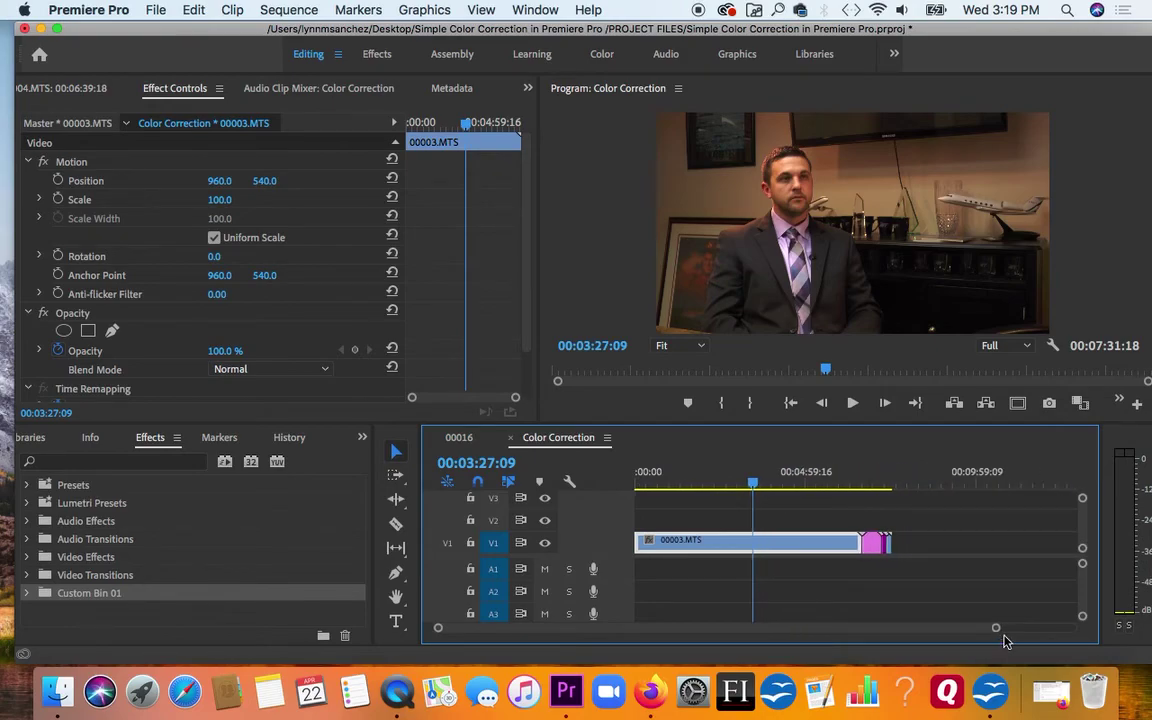
click(867, 481)
drag(867, 481, 873, 484)
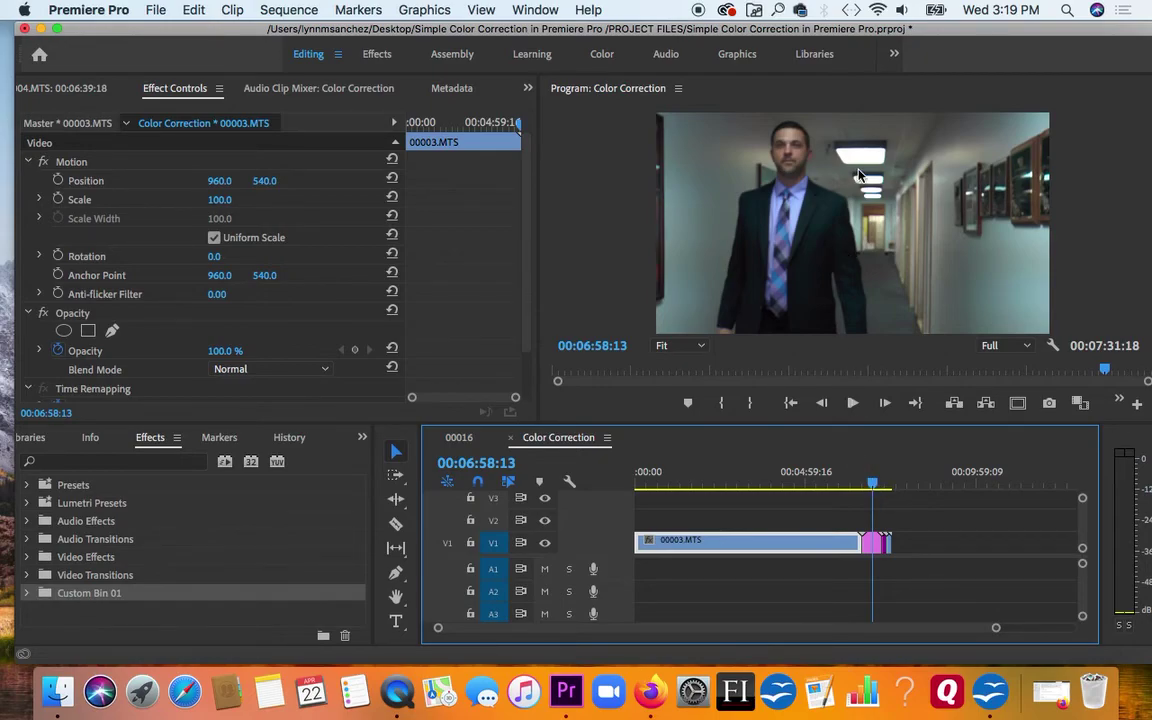
drag(870, 483, 840, 485)
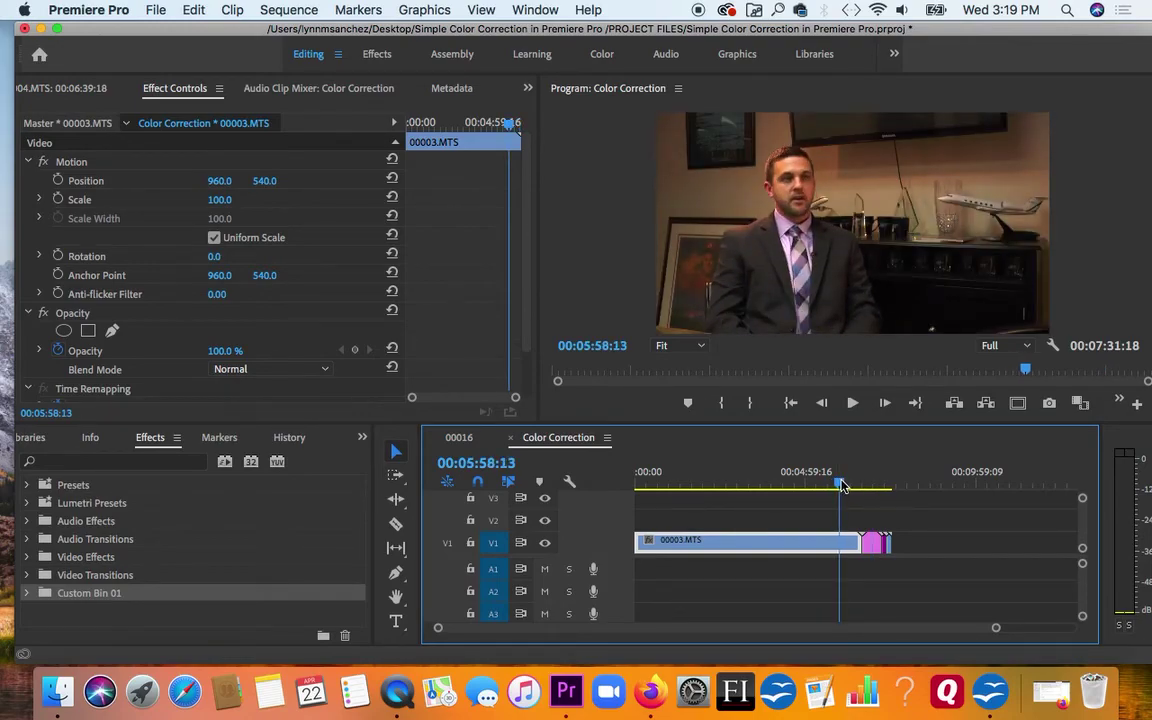
drag(842, 485, 888, 490)
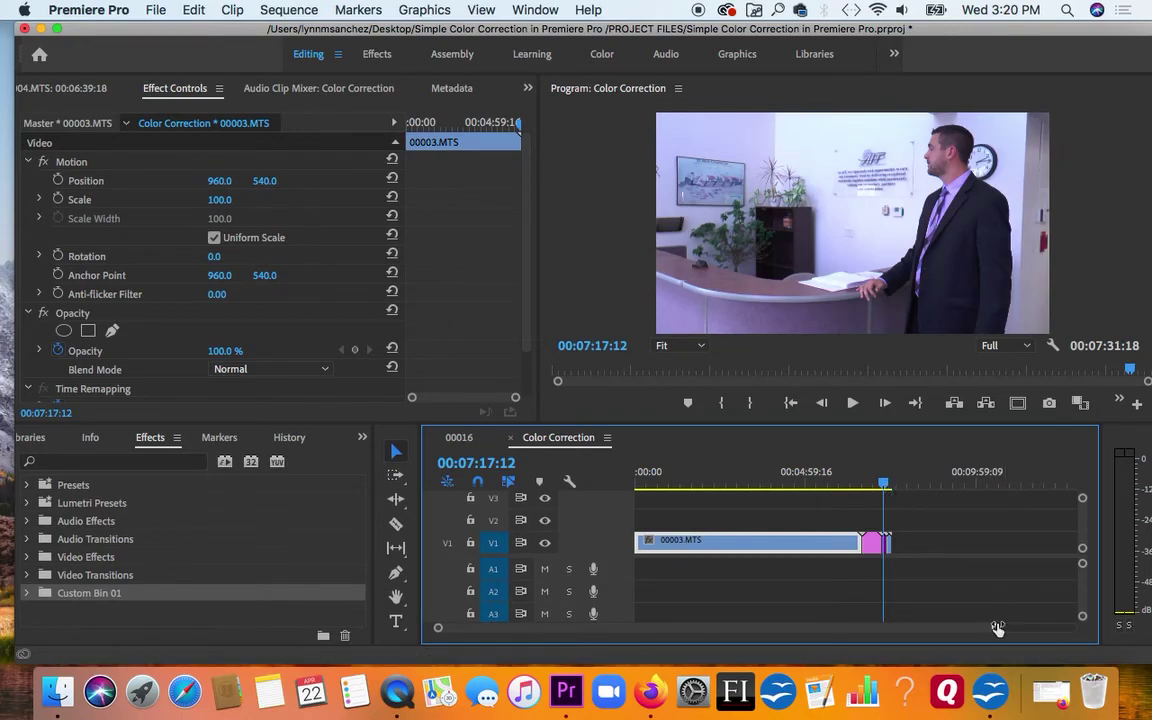
Step through the reception shot, then park the playhead at 00:04:38:19 in the interview
drag(997, 627, 912, 622)
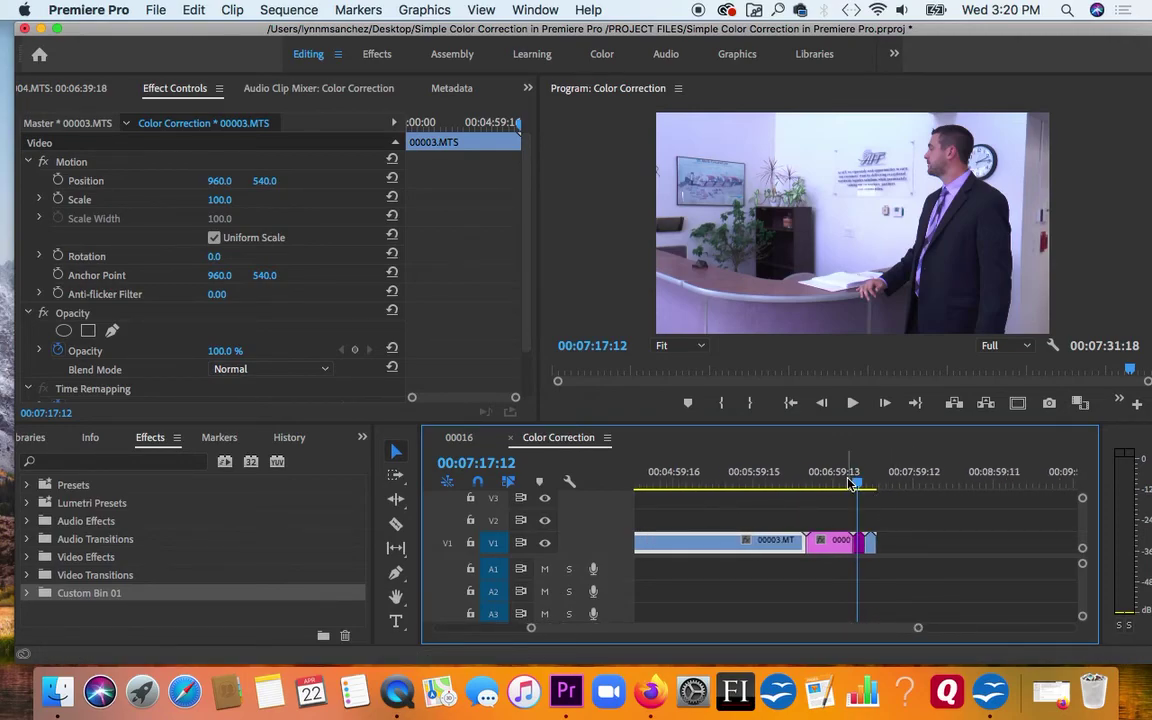
drag(855, 484, 856, 483)
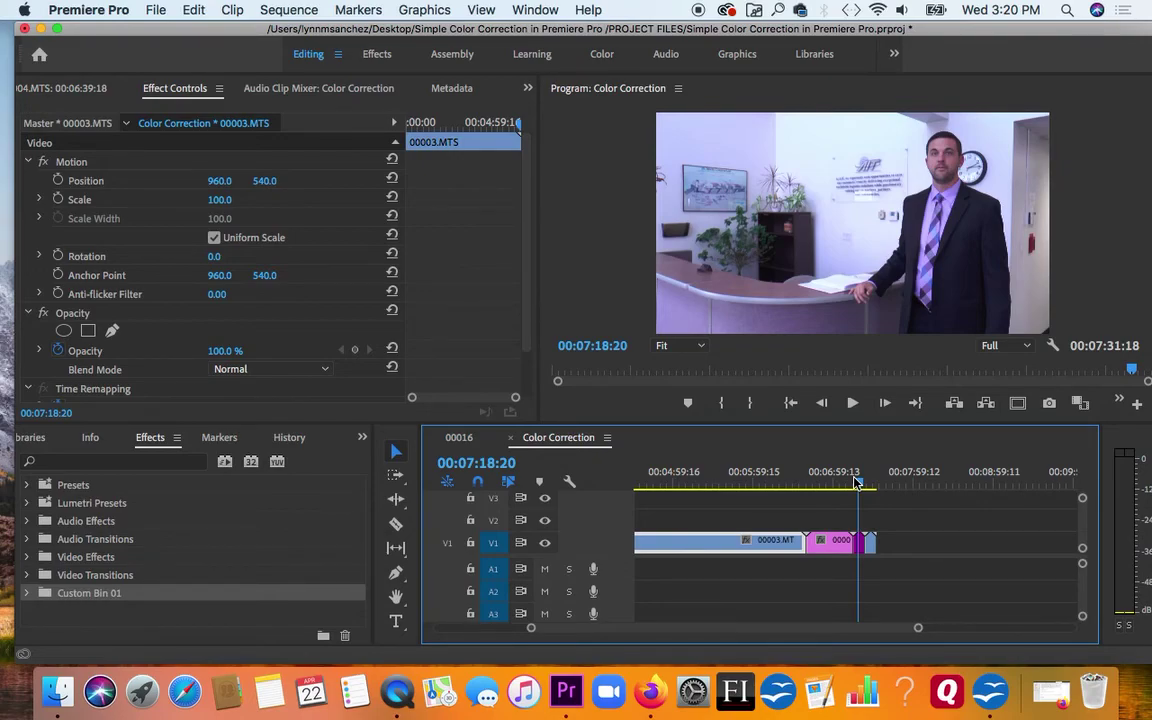
drag(856, 483, 855, 483)
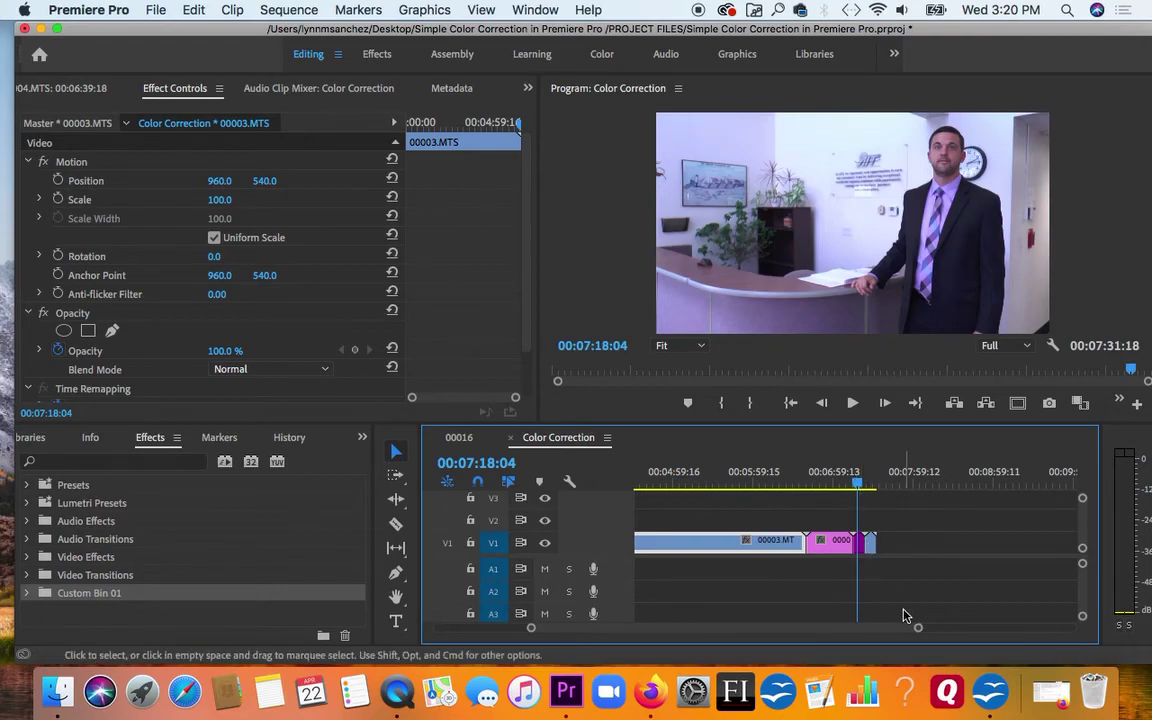
drag(918, 627, 960, 627)
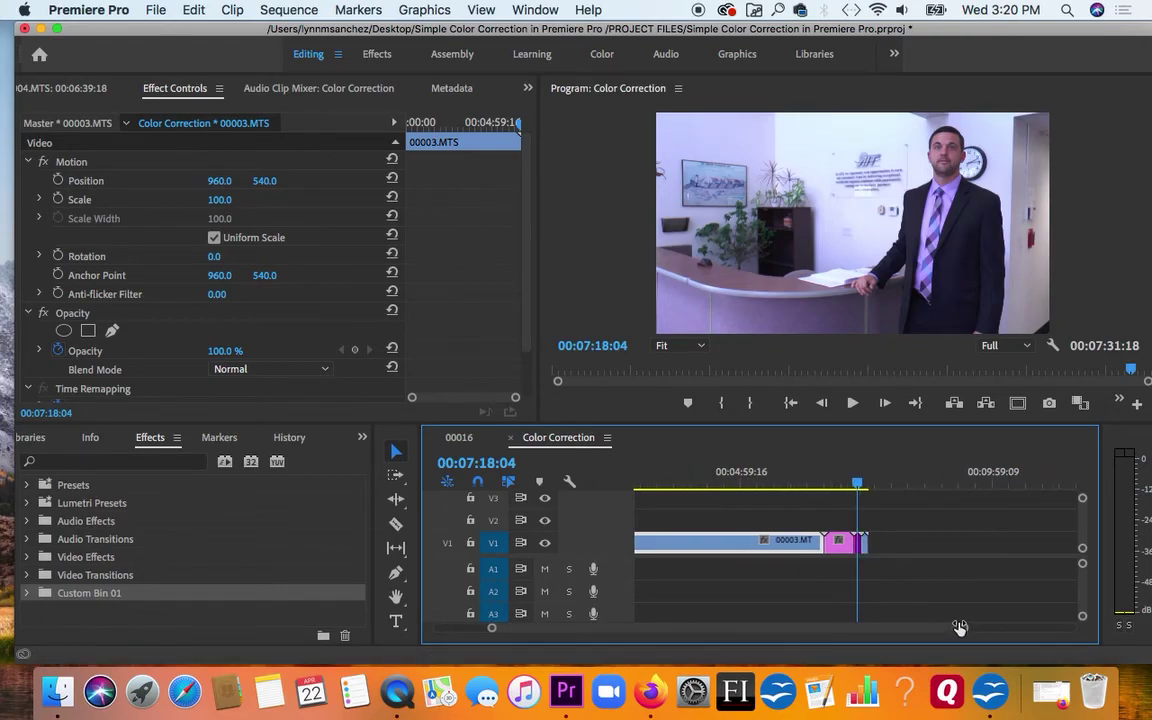
click(725, 473)
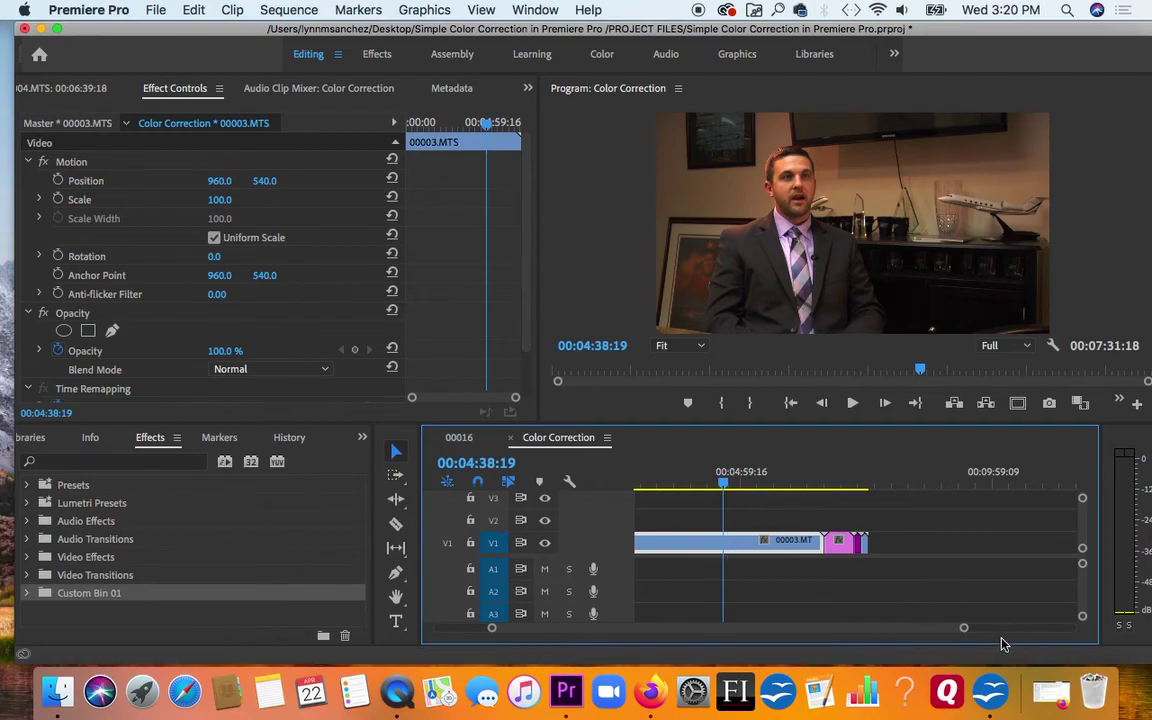
Show the Effects panel with Presets, Lumetri Presets and Video Effects in place of the Project panel
drag(964, 630, 1005, 628)
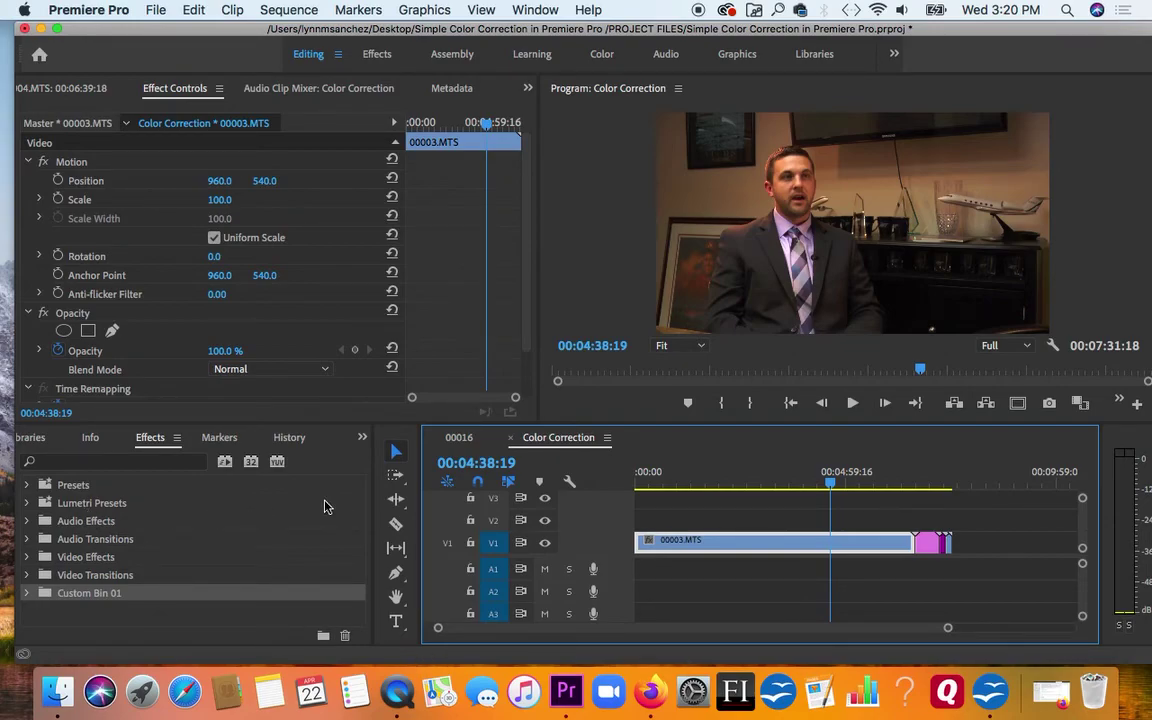
click(365, 437)
click(380, 462)
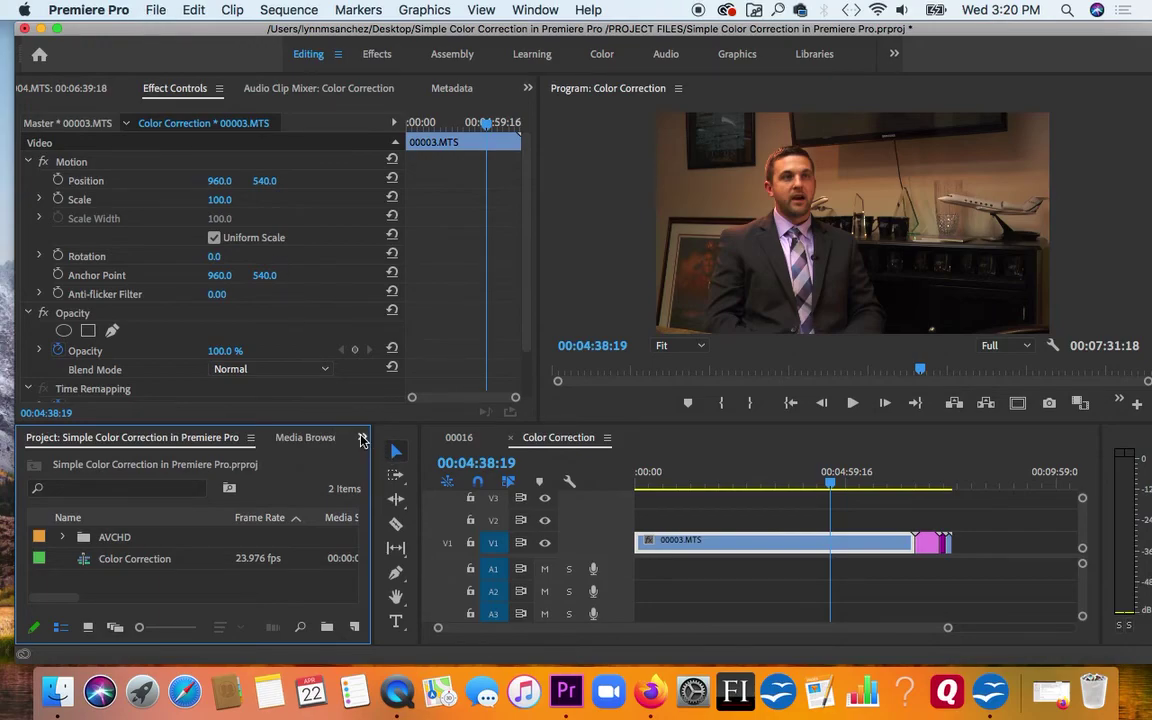
click(362, 440)
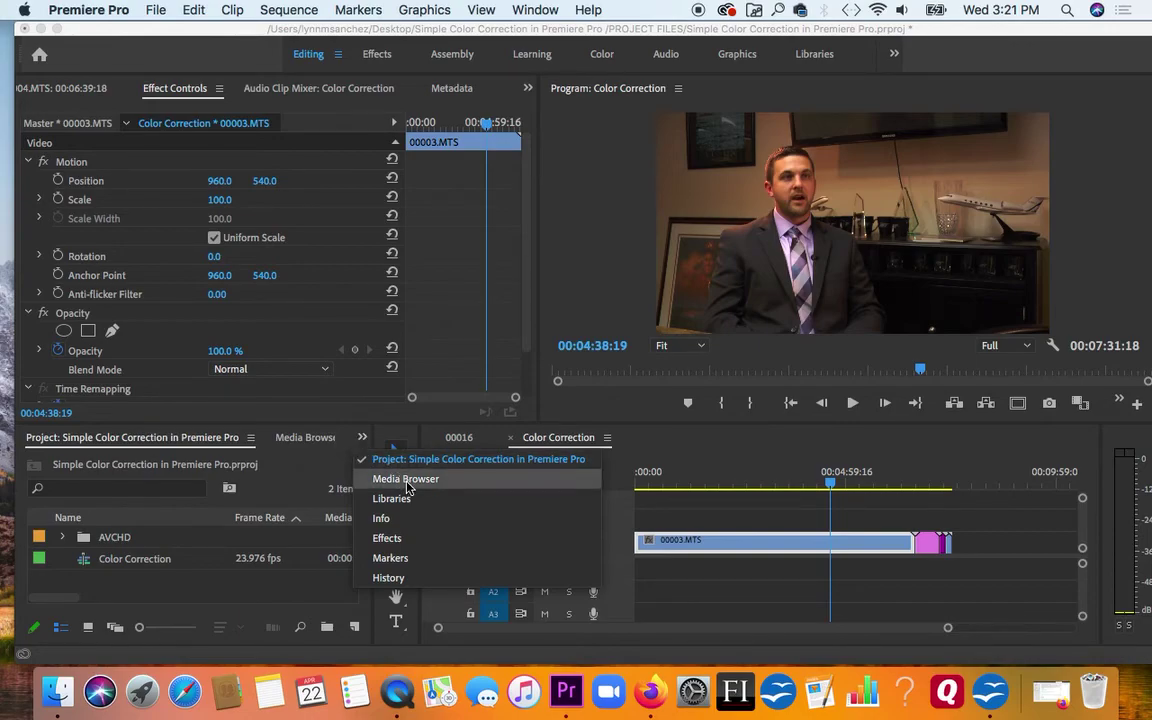
click(408, 538)
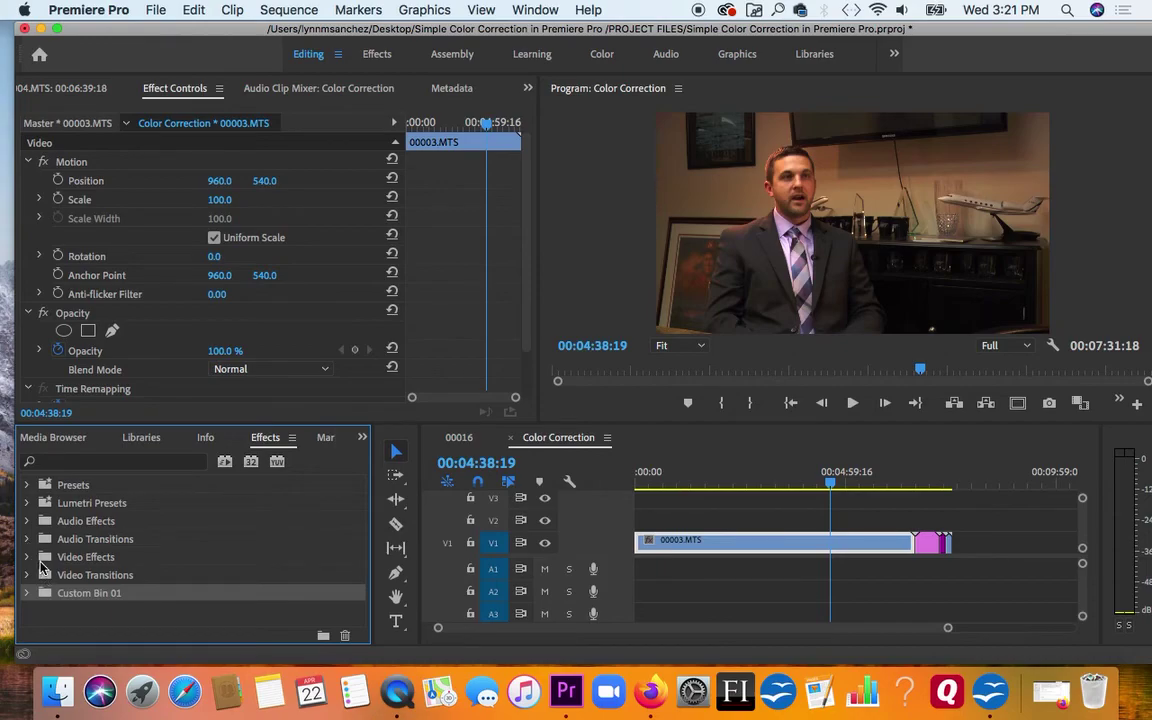
Drag Video Effects > Obsolete > Fast Color Corrector onto the 00003.MTS clip in the timeline
click(27, 557)
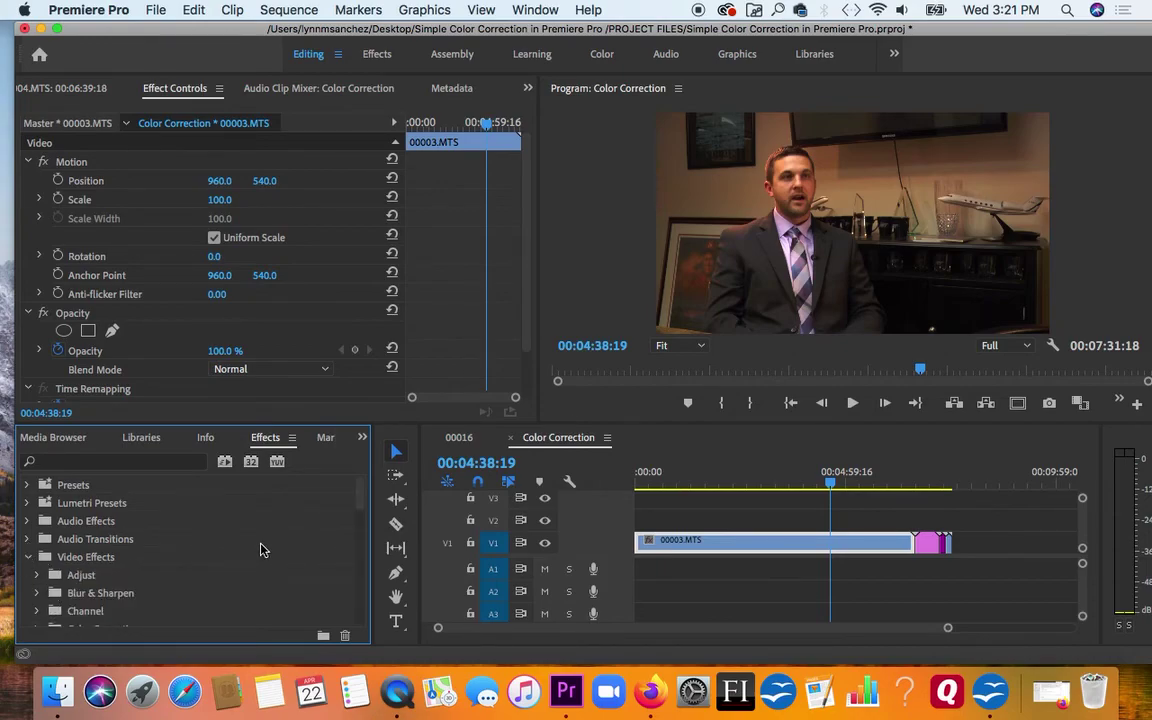
scroll(358, 505, down, 2)
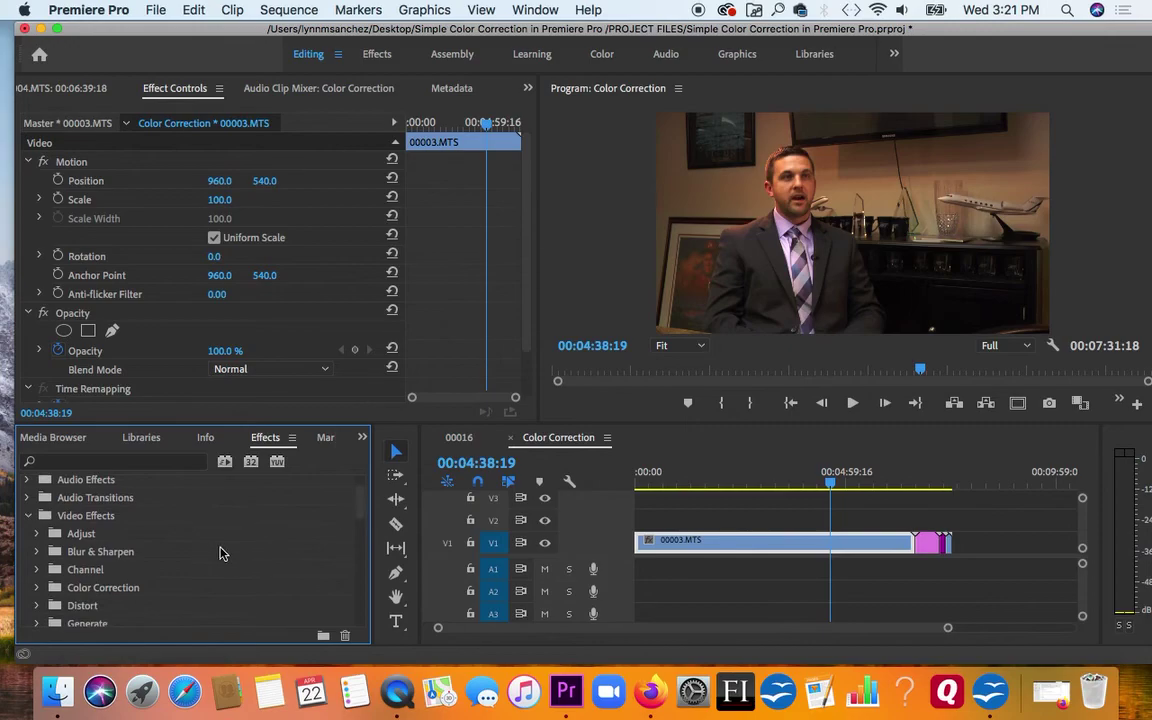
scroll(363, 518, down, 2)
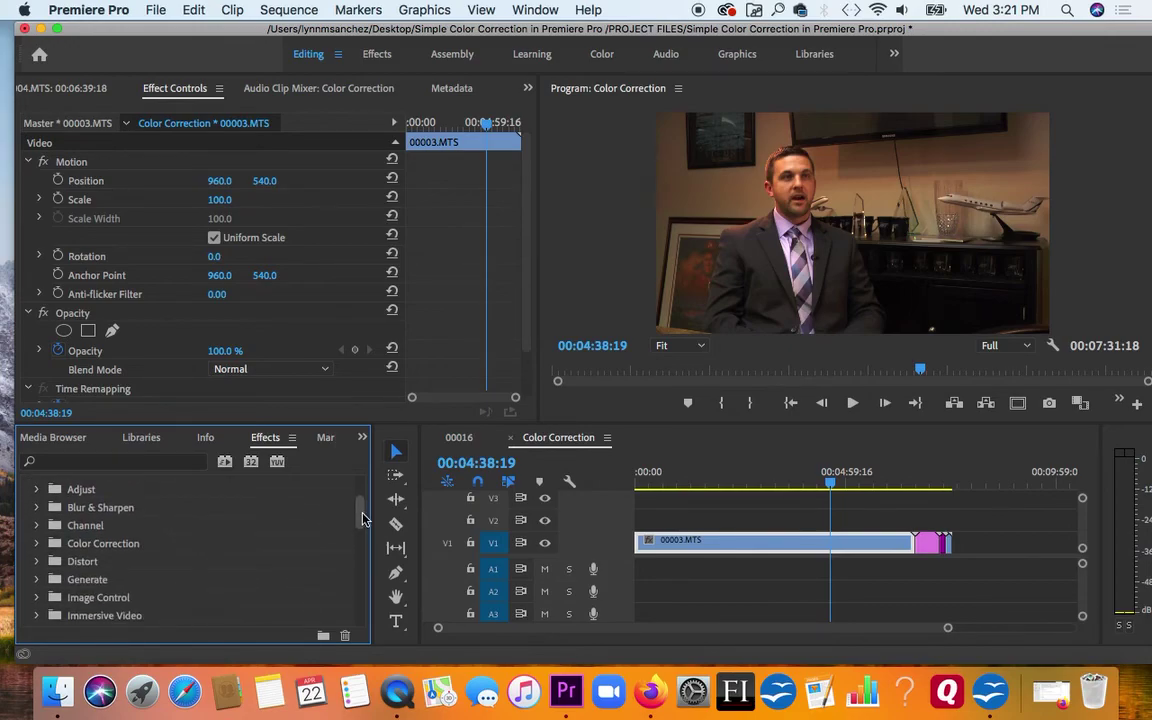
scroll(362, 520, down, 2)
scroll(362, 528, down, 3)
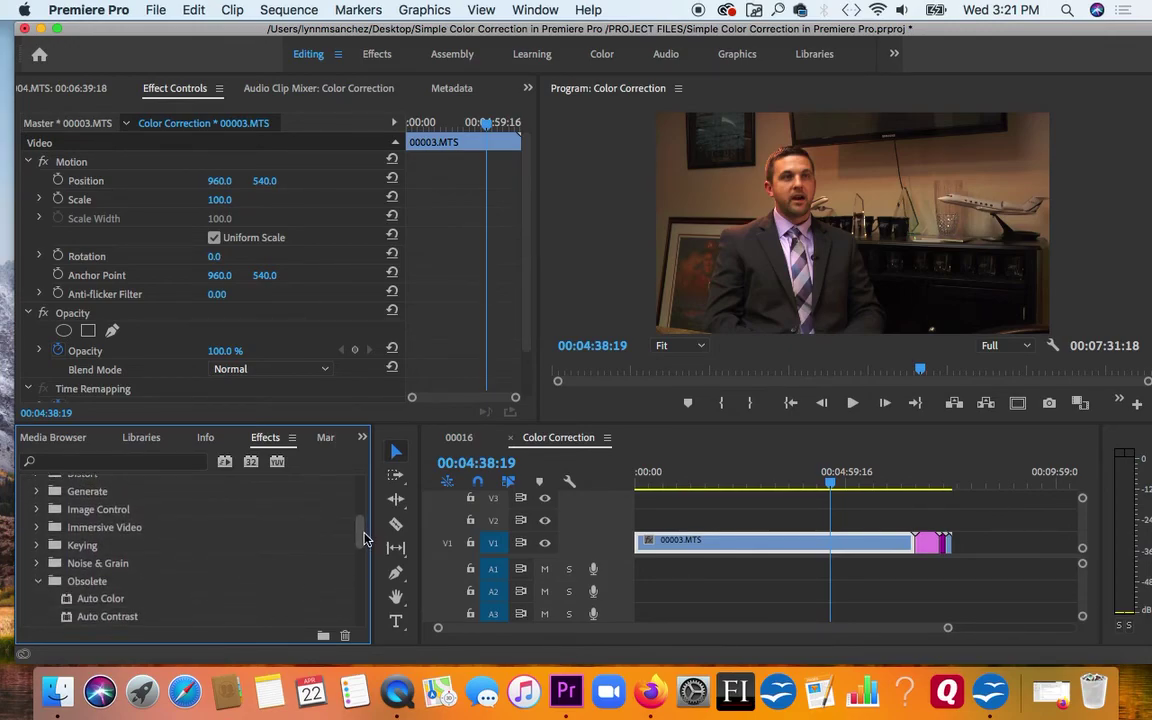
drag(363, 540, 367, 555)
scroll(367, 555, down, 2)
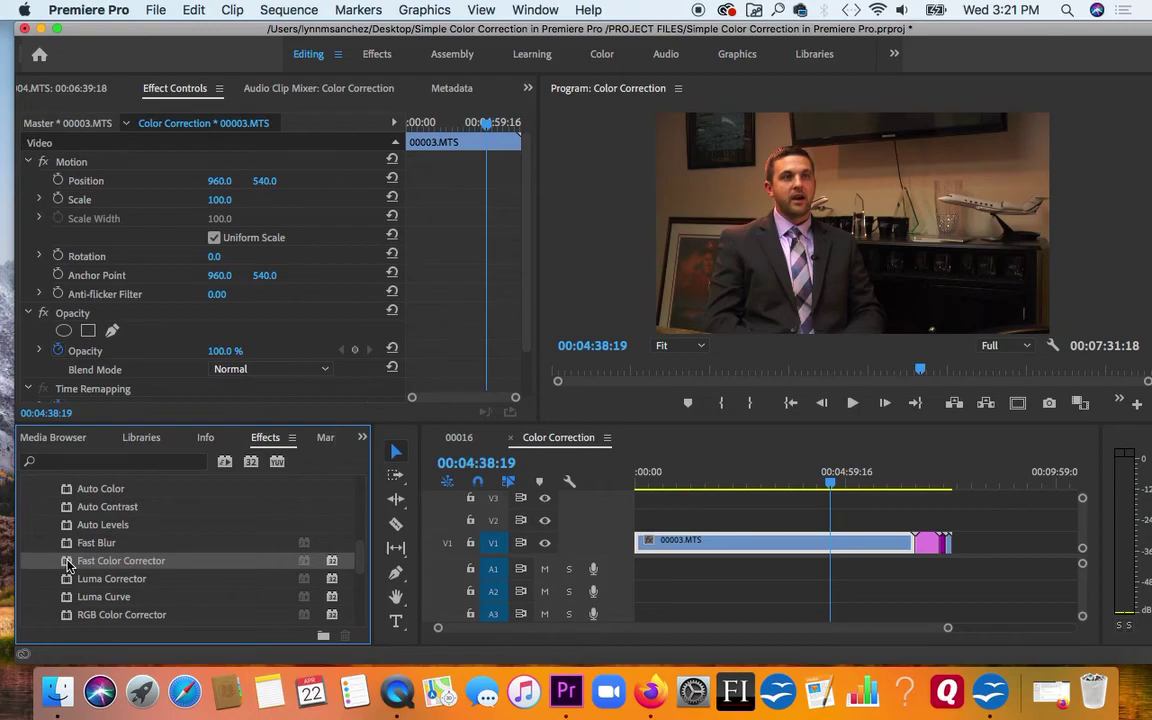
drag(67, 566, 731, 547)
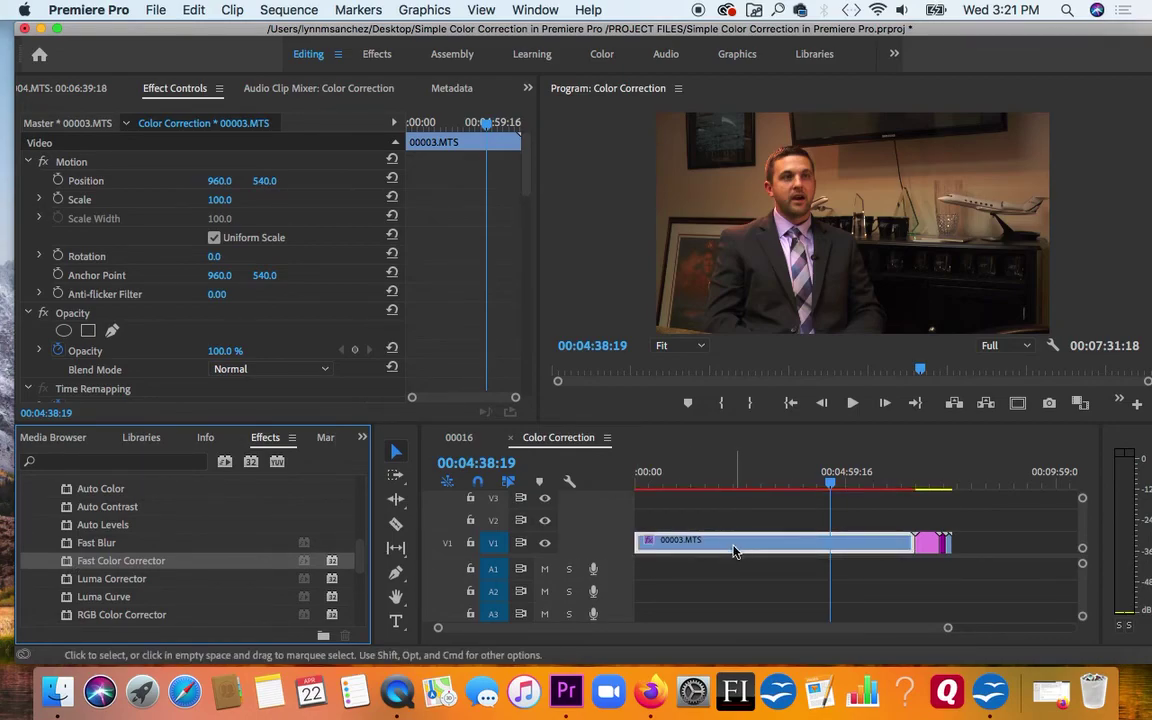
double_click(733, 545)
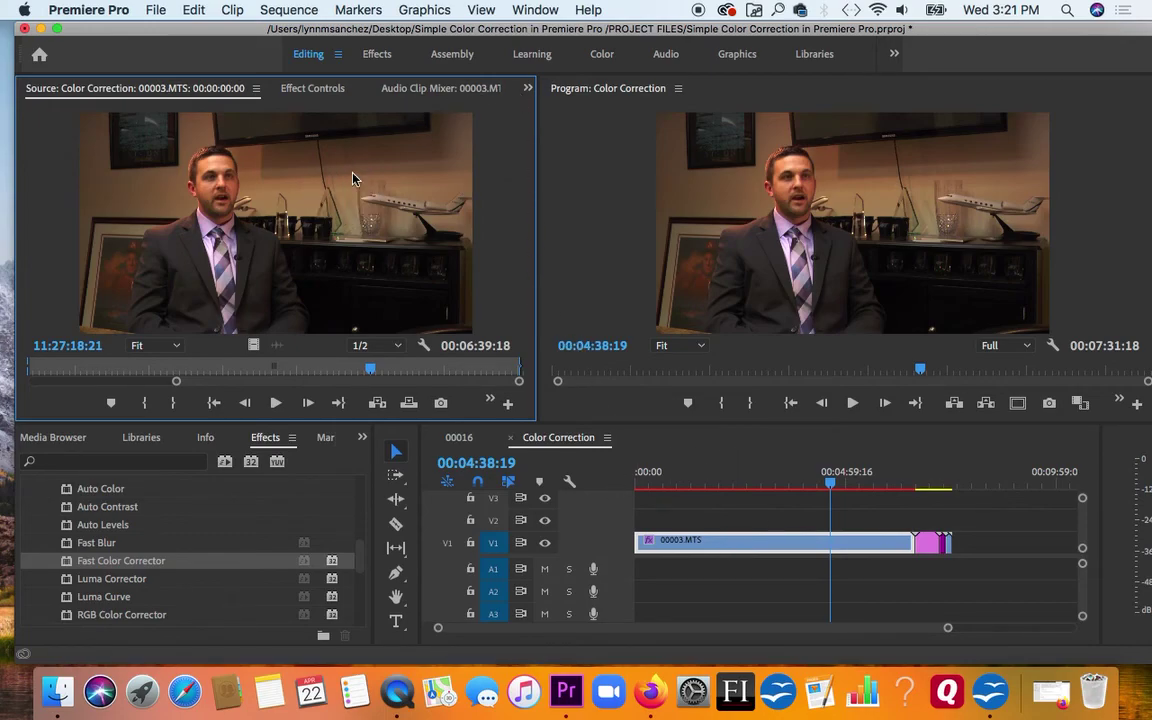
click(527, 88)
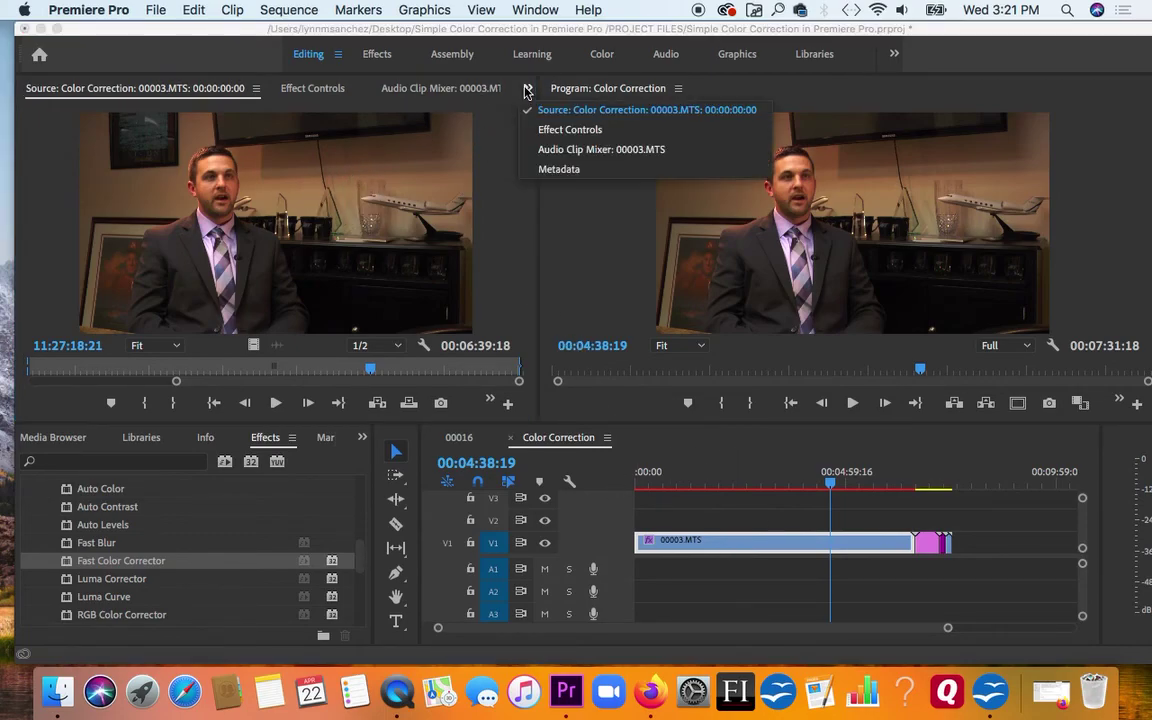
click(562, 130)
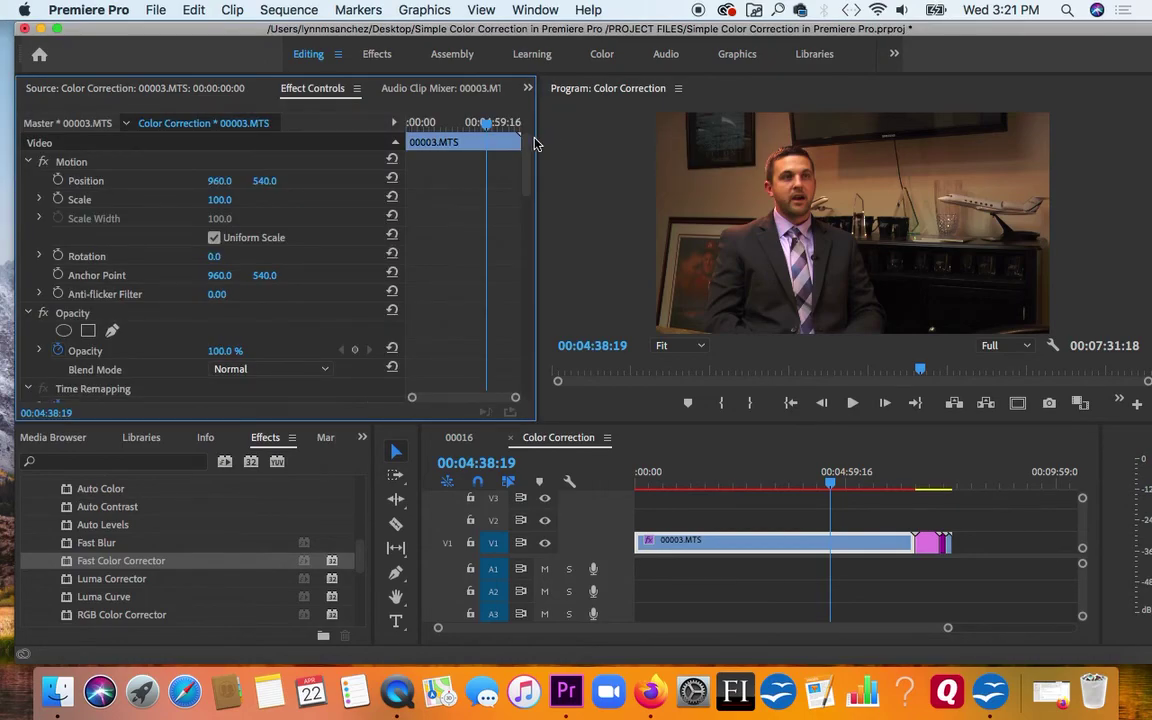
click(527, 88)
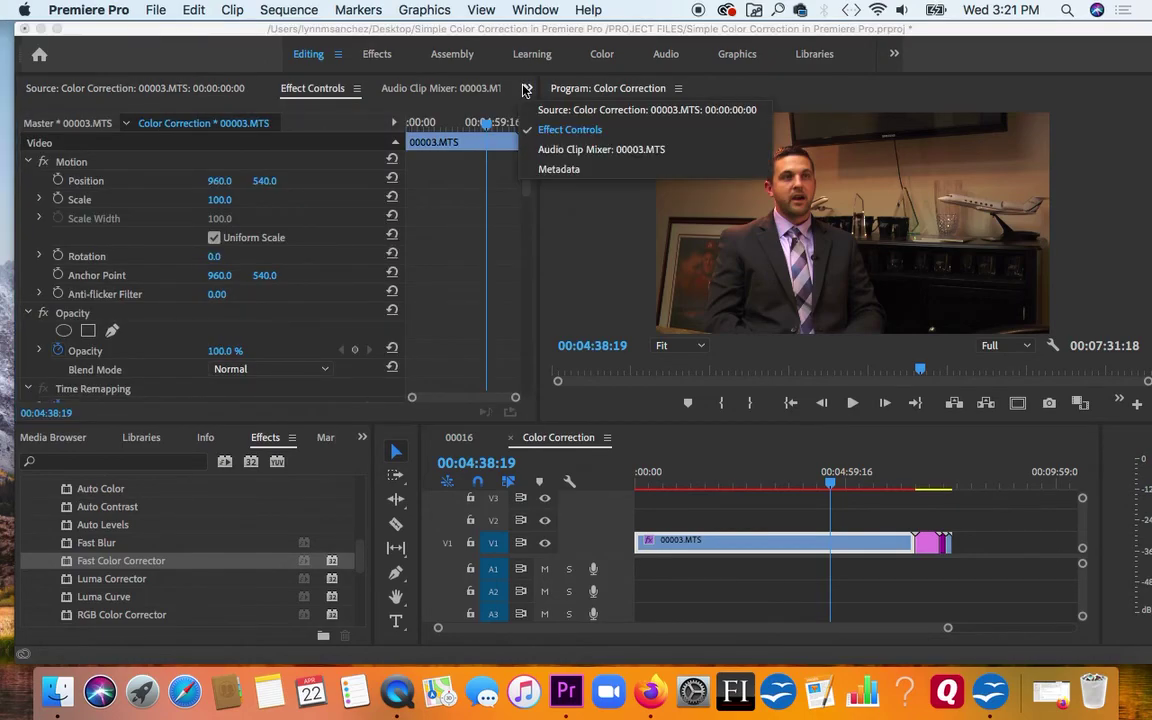
click(549, 111)
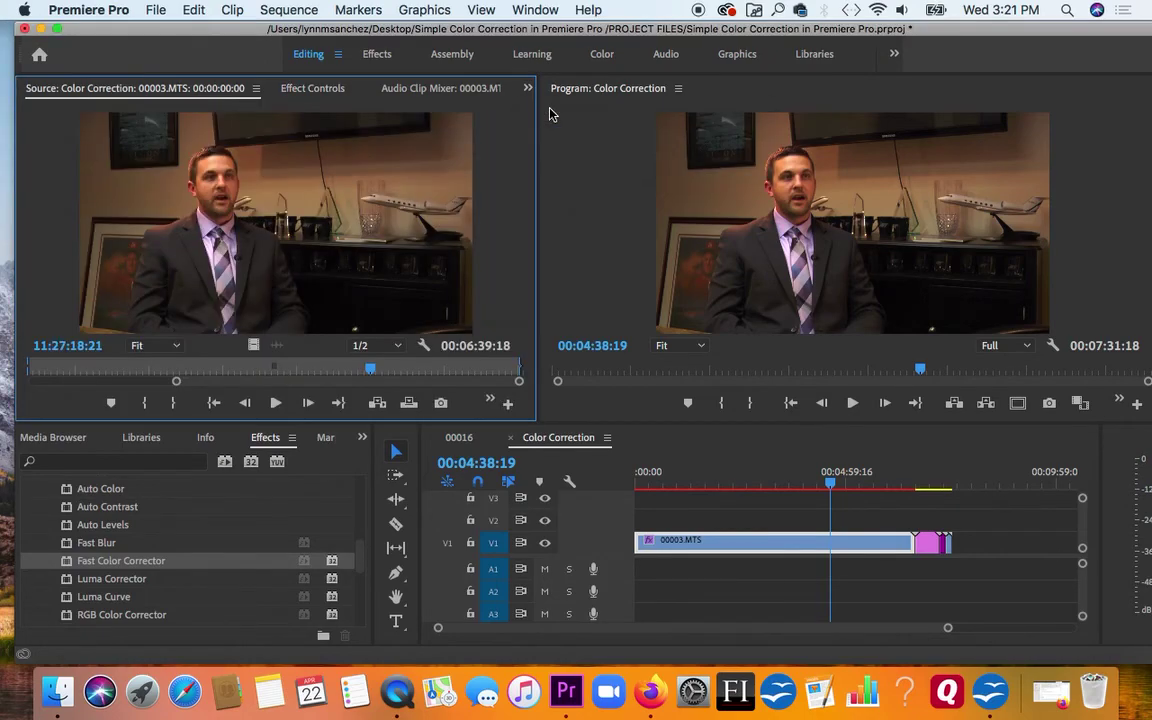
click(300, 89)
click(525, 89)
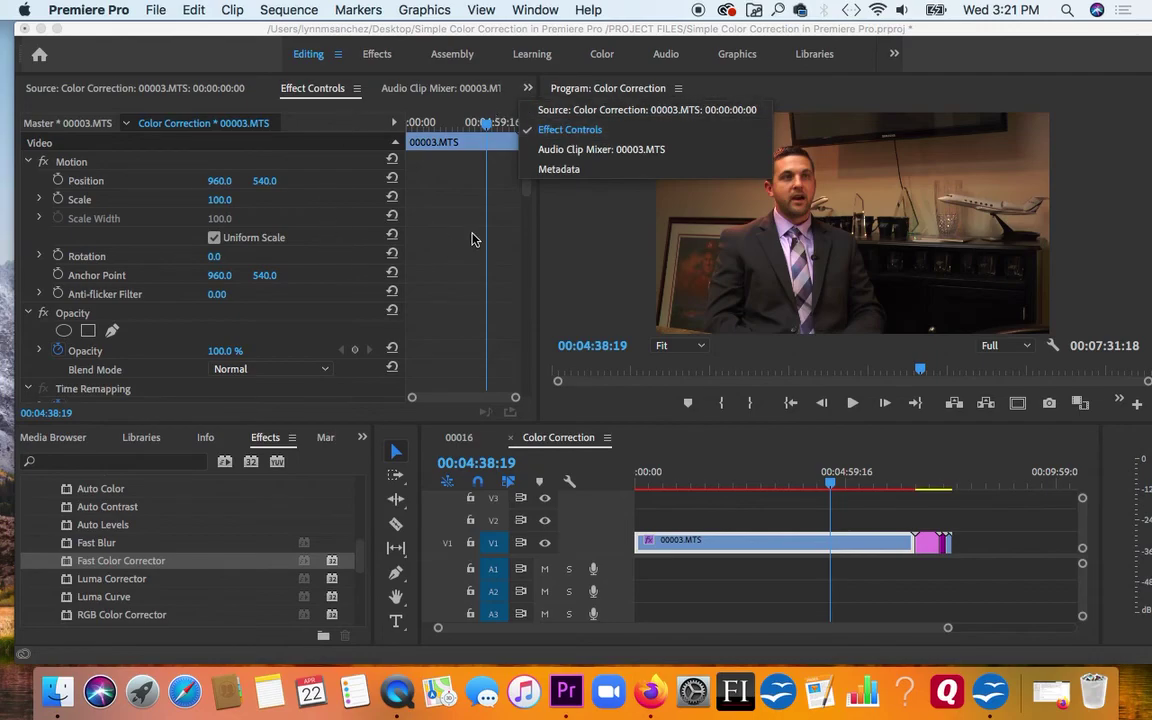
click(389, 212)
key(super+s)
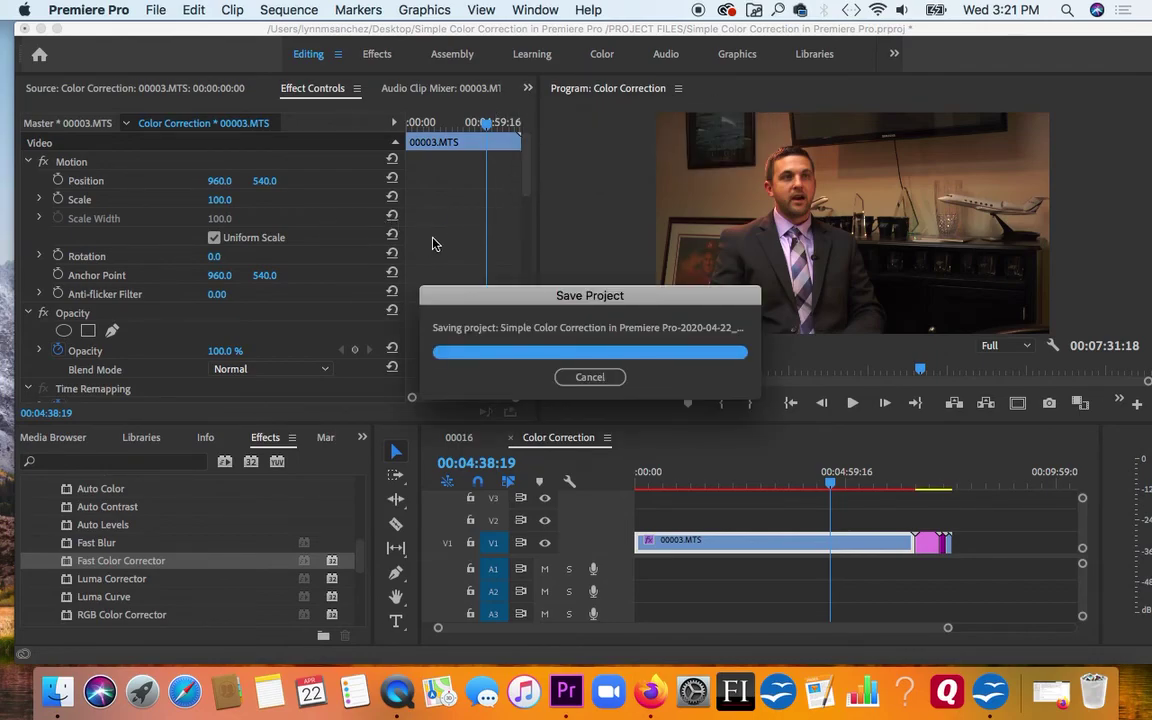
Collapse the Motion, Opacity and Time Remapping groups in Effect Controls
click(28, 162)
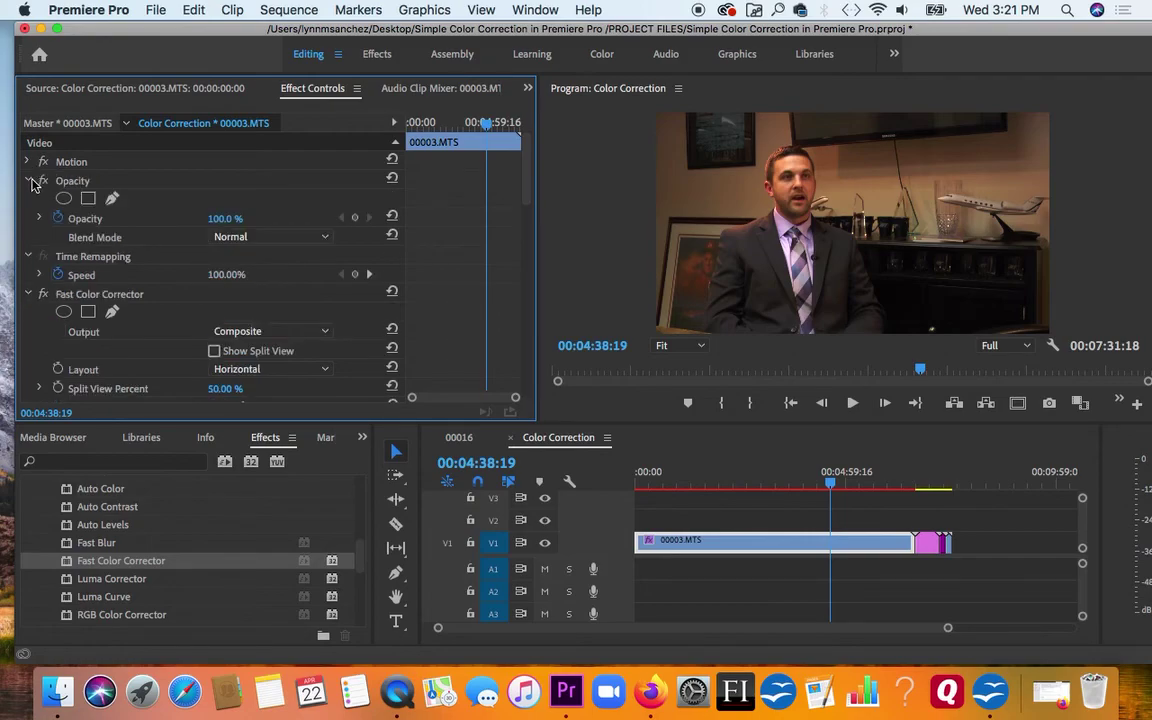
click(28, 181)
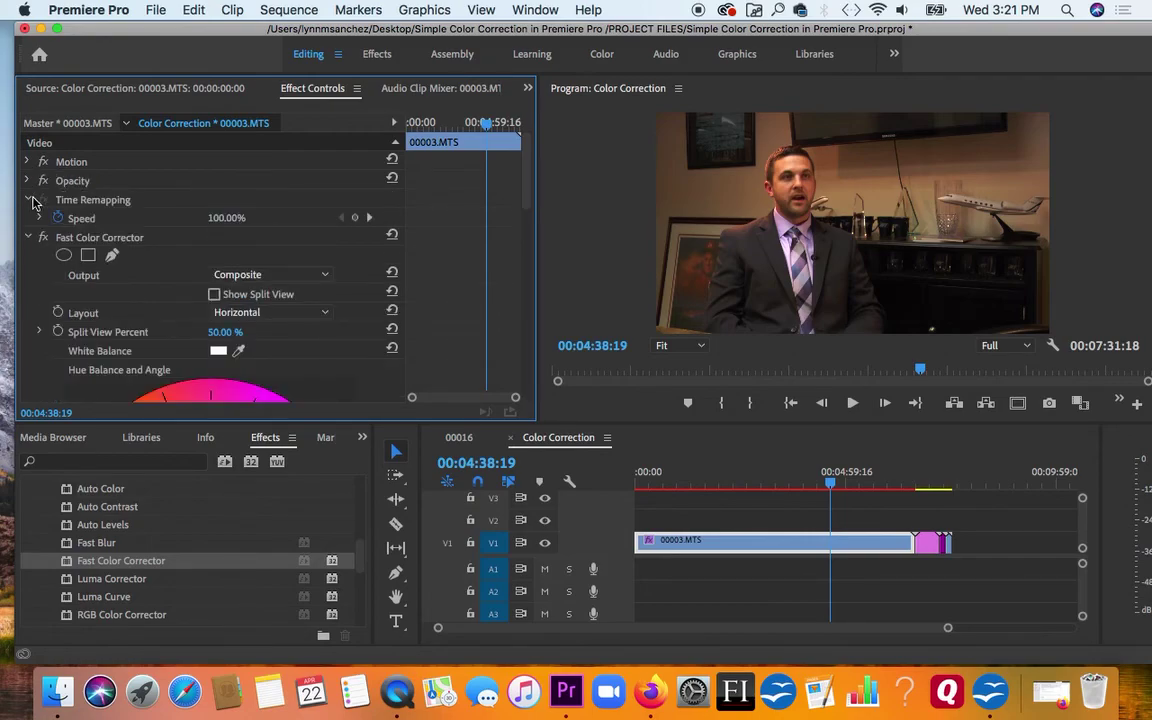
click(28, 200)
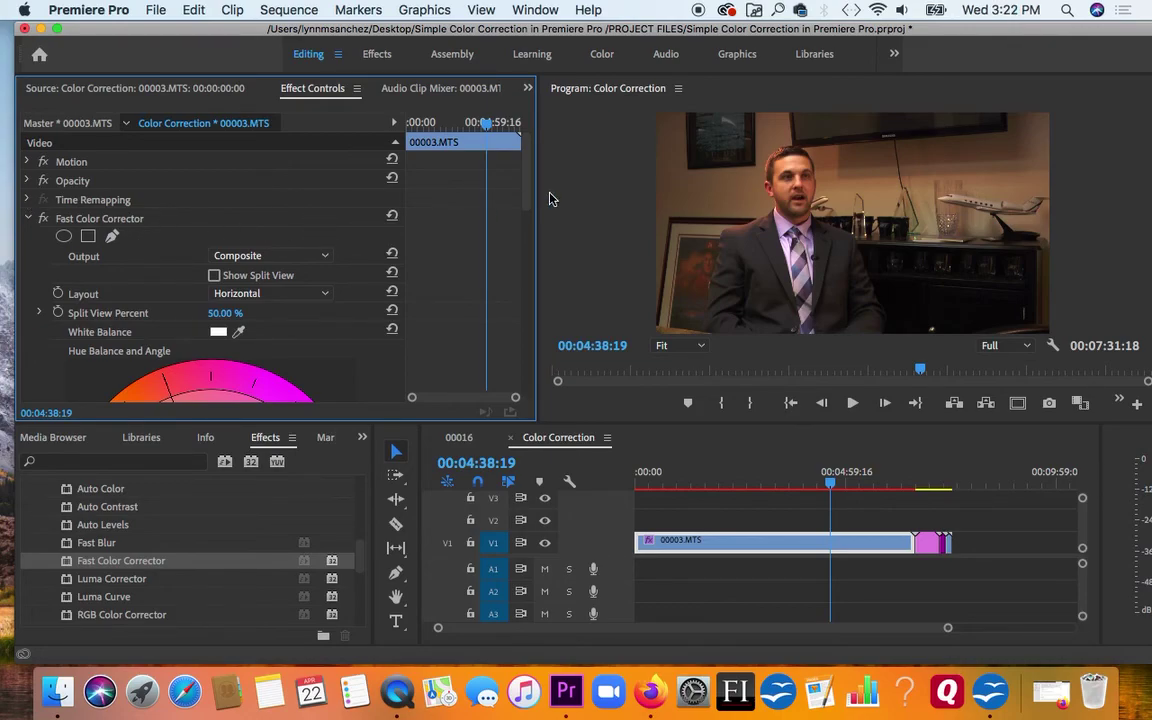
Set Fast Color Corrector input levels to 0.0 black, 1.0 midtone and 247.7 white
drag(528, 198, 530, 208)
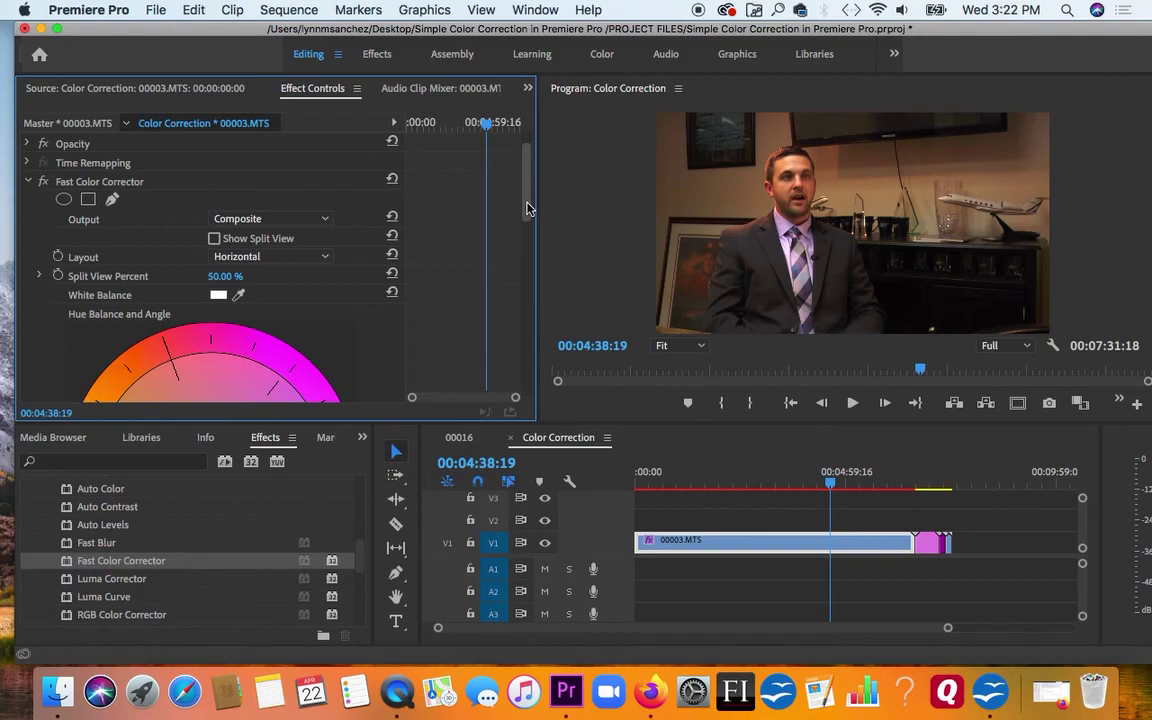
drag(528, 208, 530, 363)
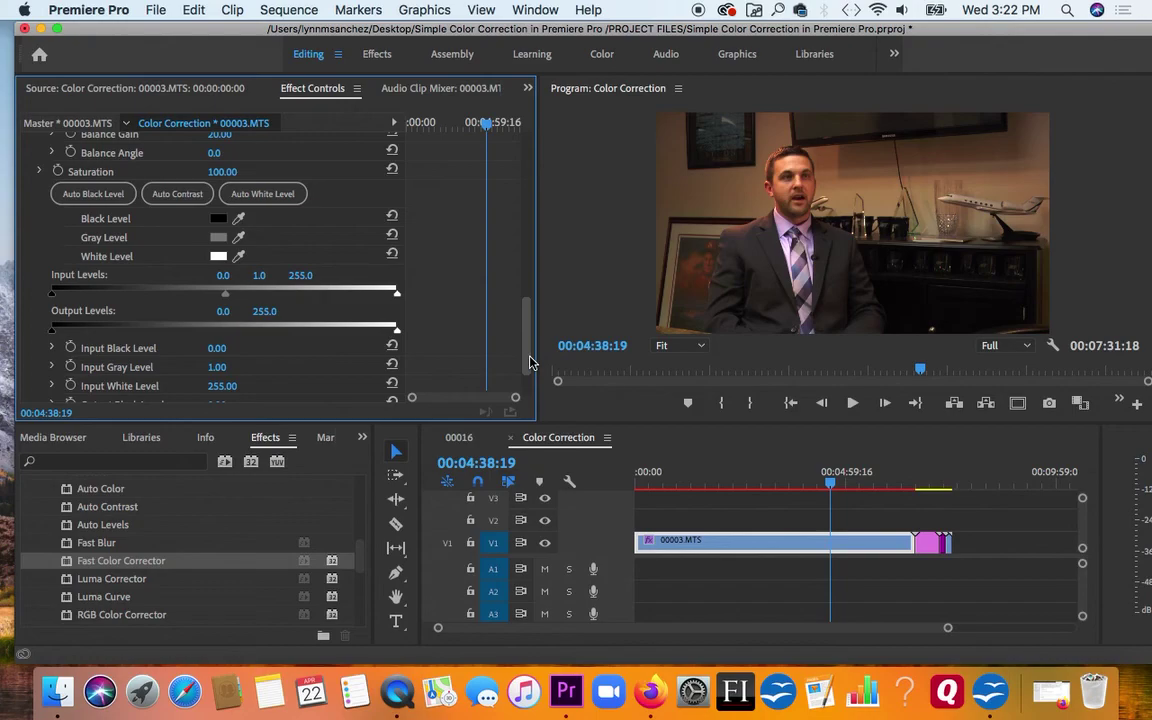
mouse_move(397, 299)
mouse_down()
mouse_move(362, 297)
mouse_move(375, 297)
mouse_up()
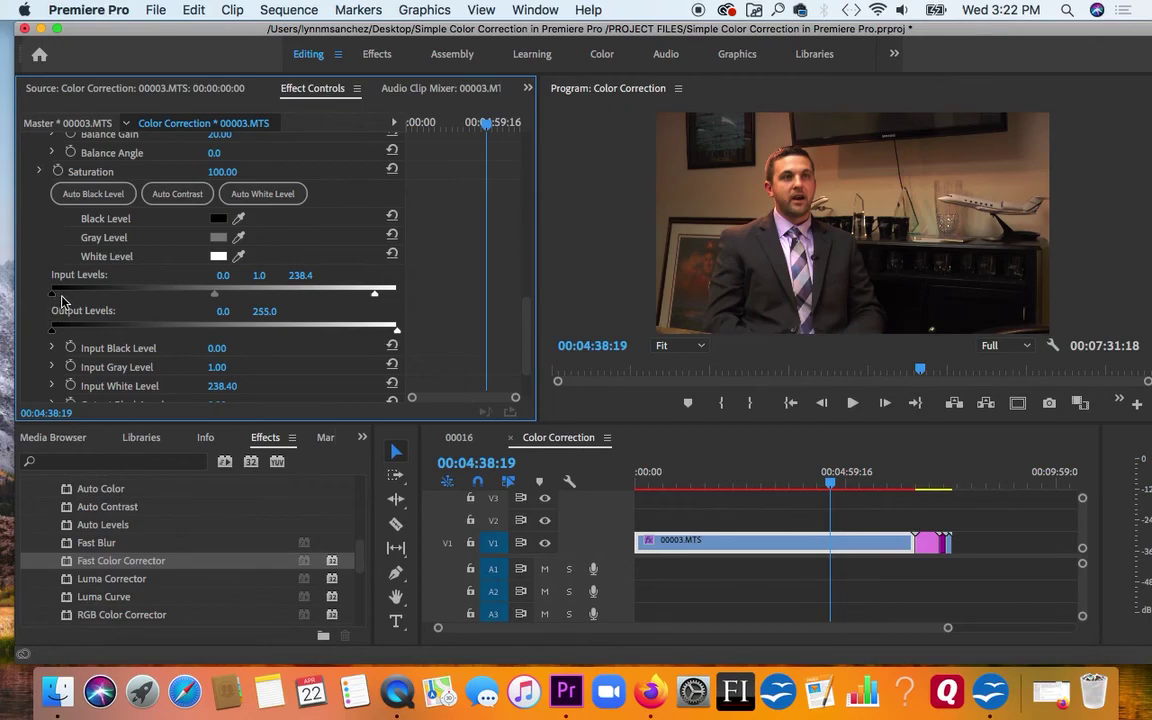
drag(54, 297, 40, 297)
drag(378, 297, 388, 296)
drag(214, 297, 222, 301)
scroll(528, 312, up, 3)
mouse_move(528, 312)
mouse_down()
mouse_move(532, 231)
mouse_move(535, 304)
mouse_up()
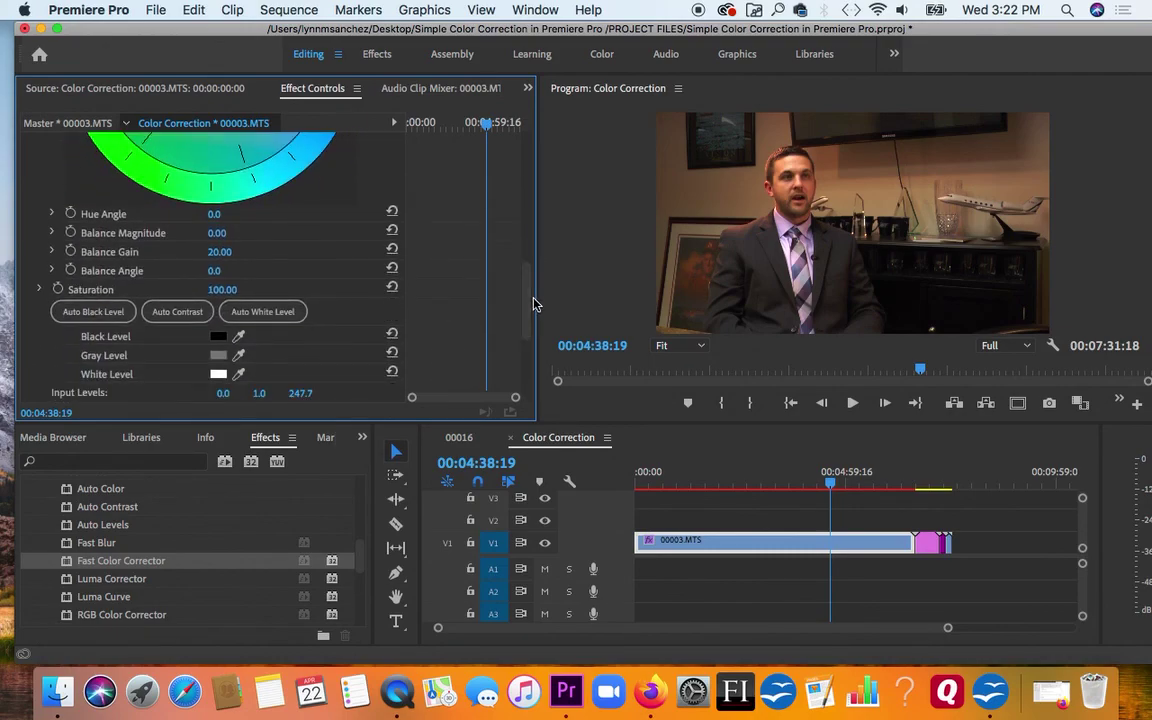
click(268, 315)
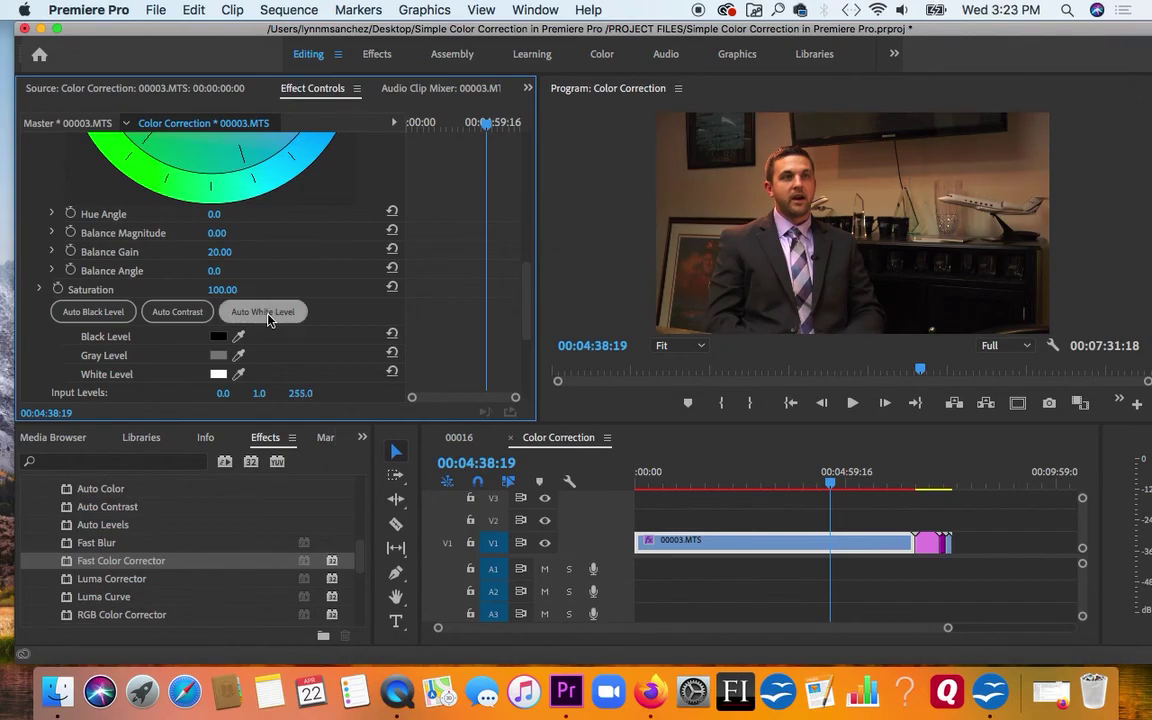
drag(527, 303, 530, 207)
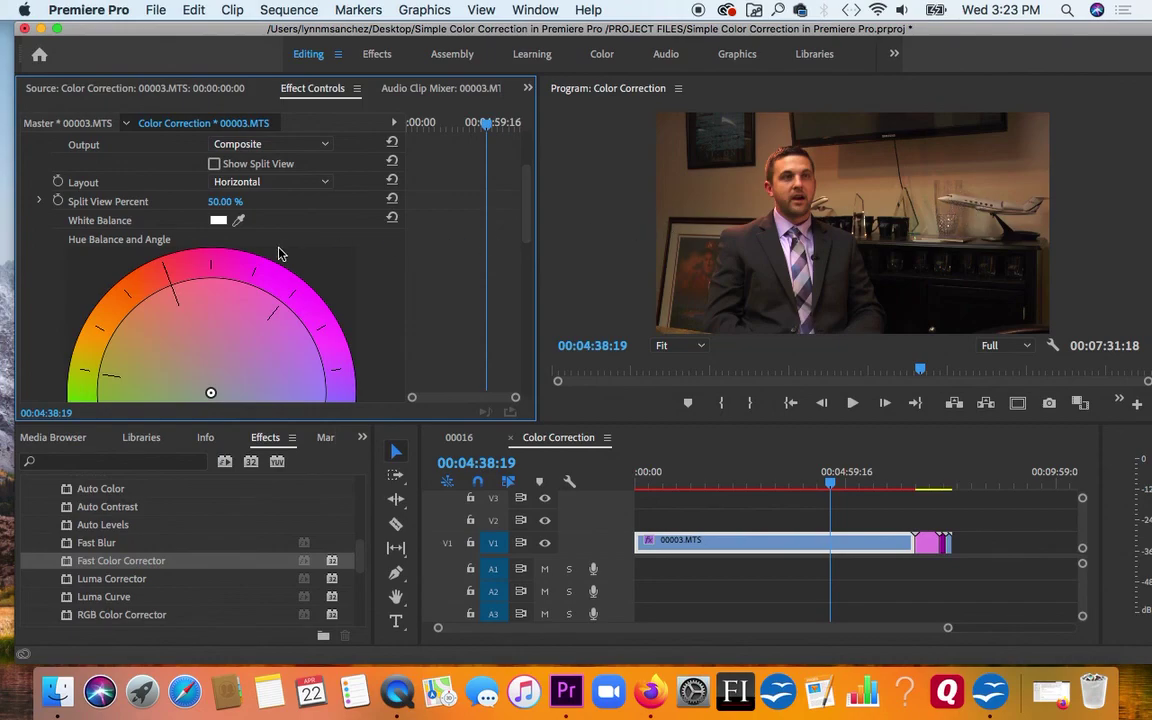
click(240, 222)
click(948, 199)
scroll(523, 203, up, 3)
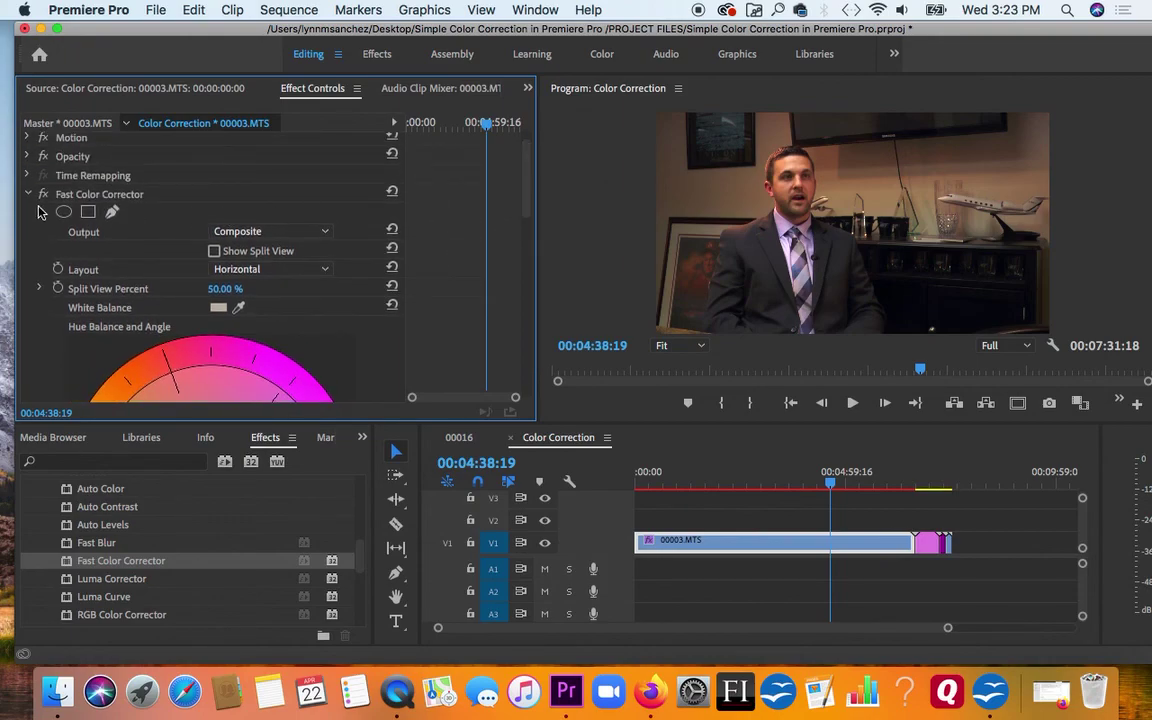
click(42, 195)
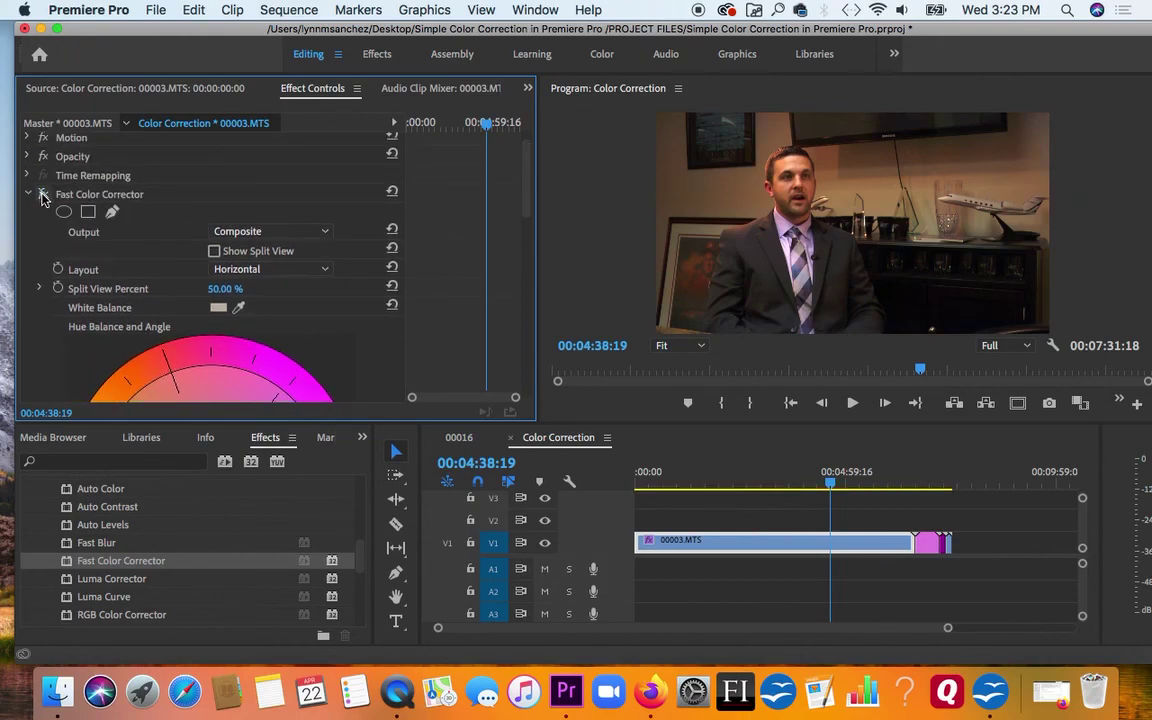
click(42, 195)
click(42, 195)
click(42, 195)
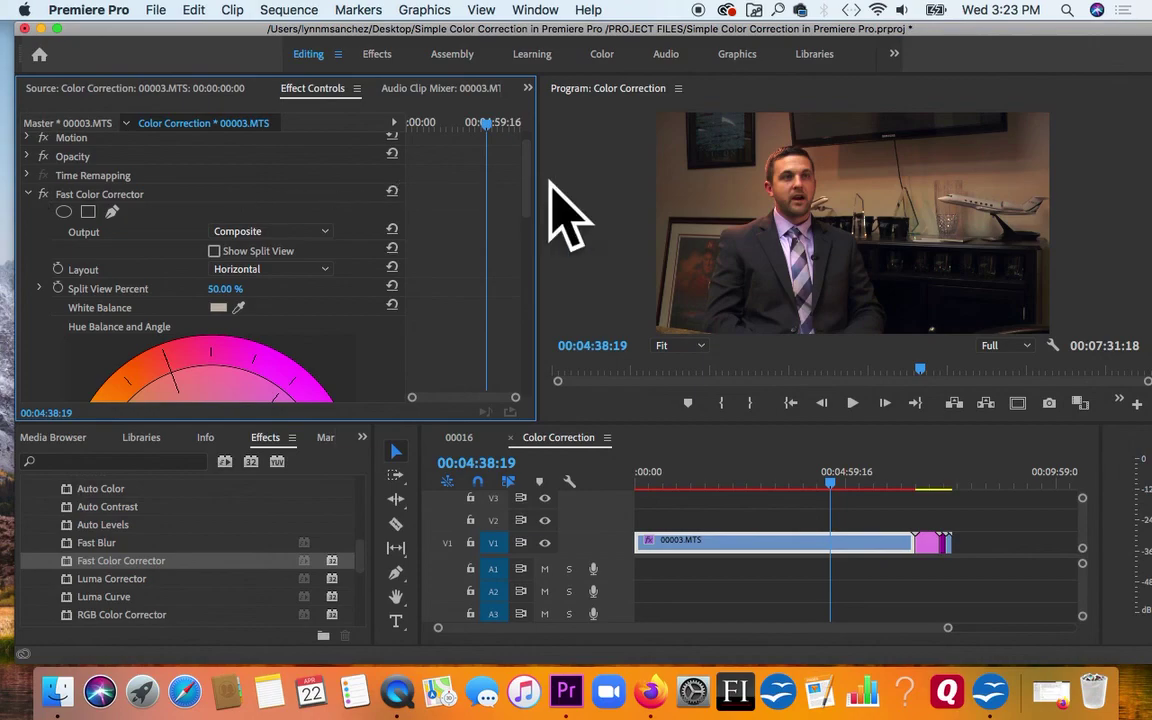
scroll(531, 204, down, 2)
Move the Hue Balance handle to Balance Magnitude 13.62 at Balance Angle 25.0°
drag(531, 204, 527, 258)
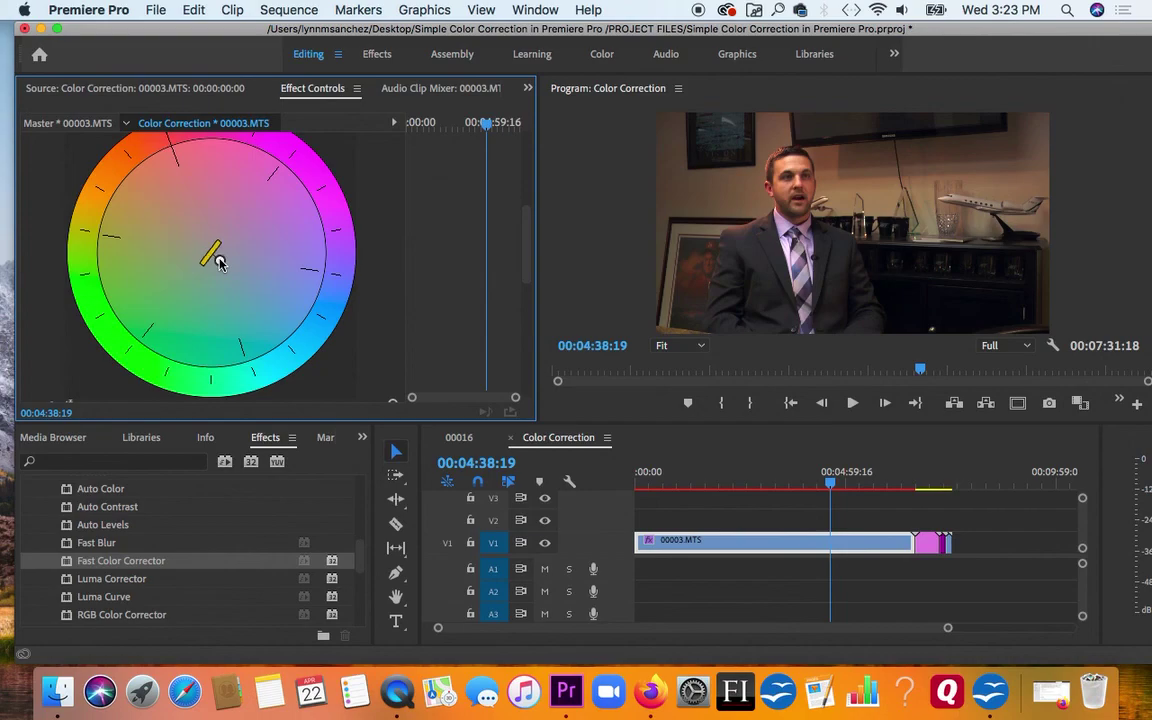
mouse_move(221, 263)
mouse_down()
mouse_move(298, 301)
mouse_move(224, 259)
mouse_up()
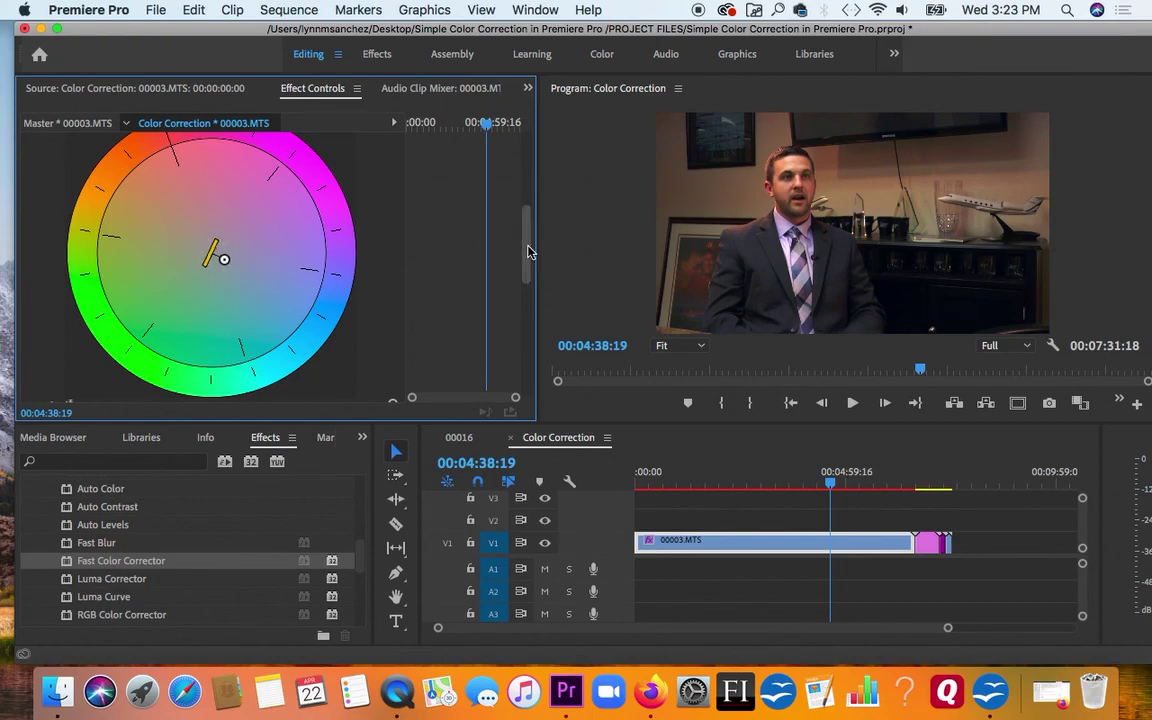
drag(530, 252, 527, 340)
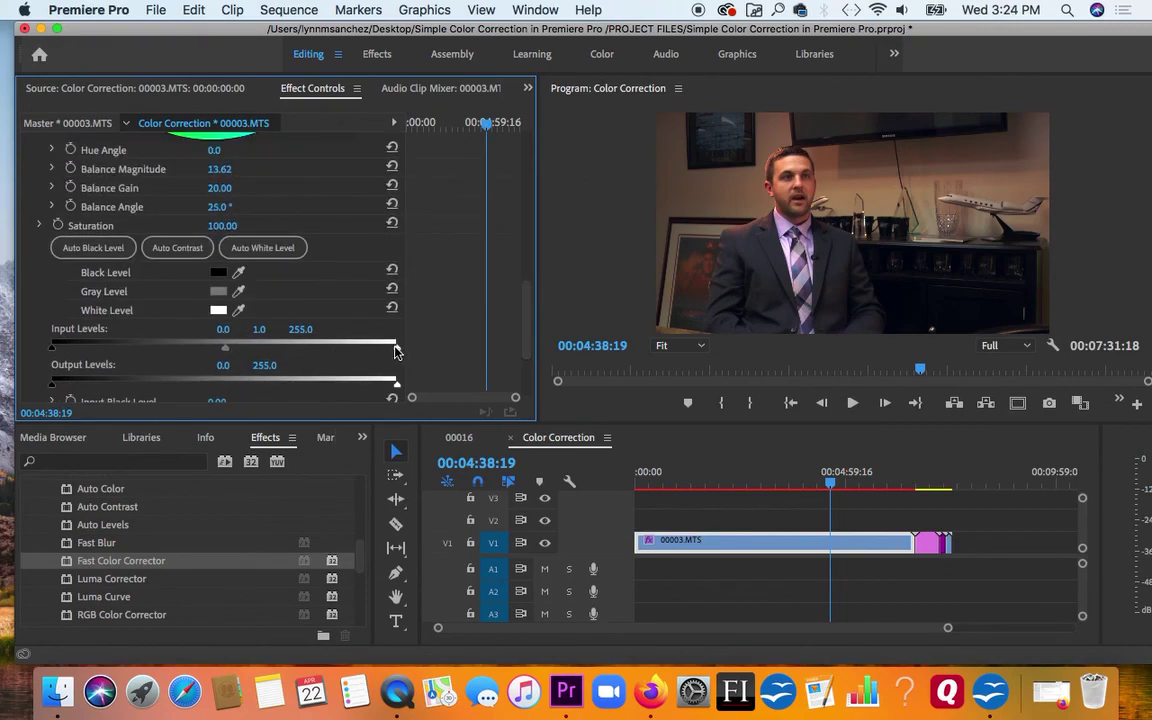
Set input black to 3.3 and input white to 237.1, keeping the midtone at 1.0
drag(396, 350, 365, 349)
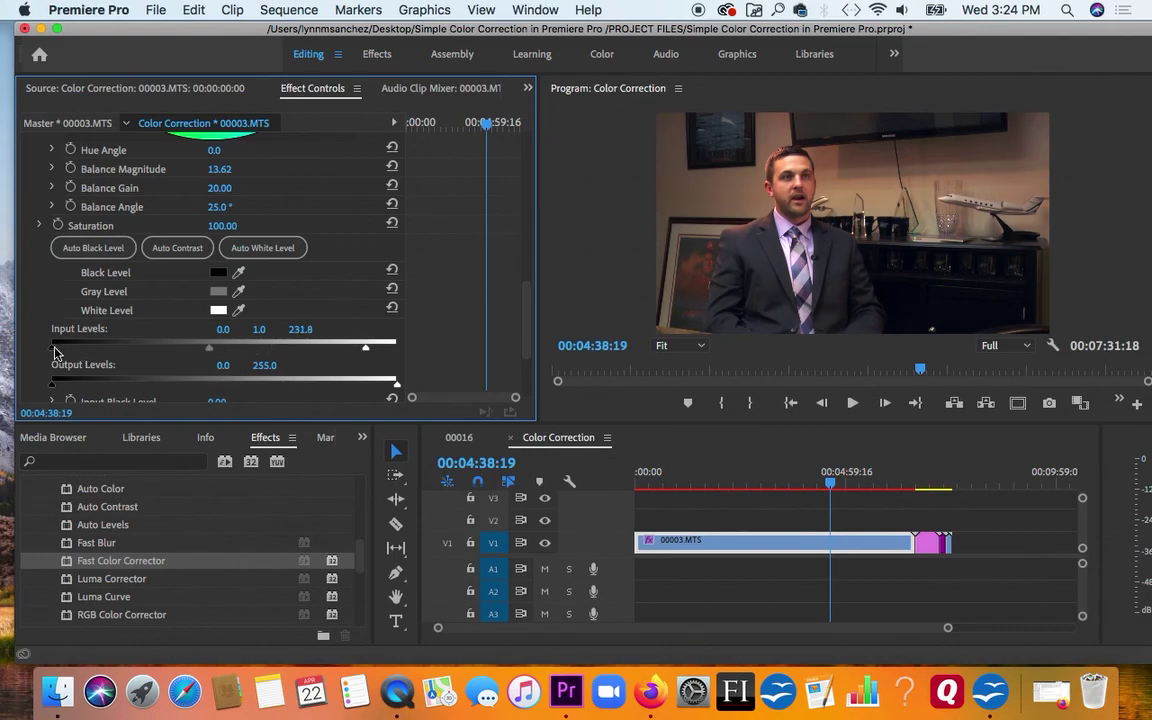
drag(55, 352, 56, 352)
drag(369, 349, 373, 350)
mouse_move(519, 332)
mouse_down()
mouse_move(530, 382)
mouse_move(530, 325)
mouse_up()
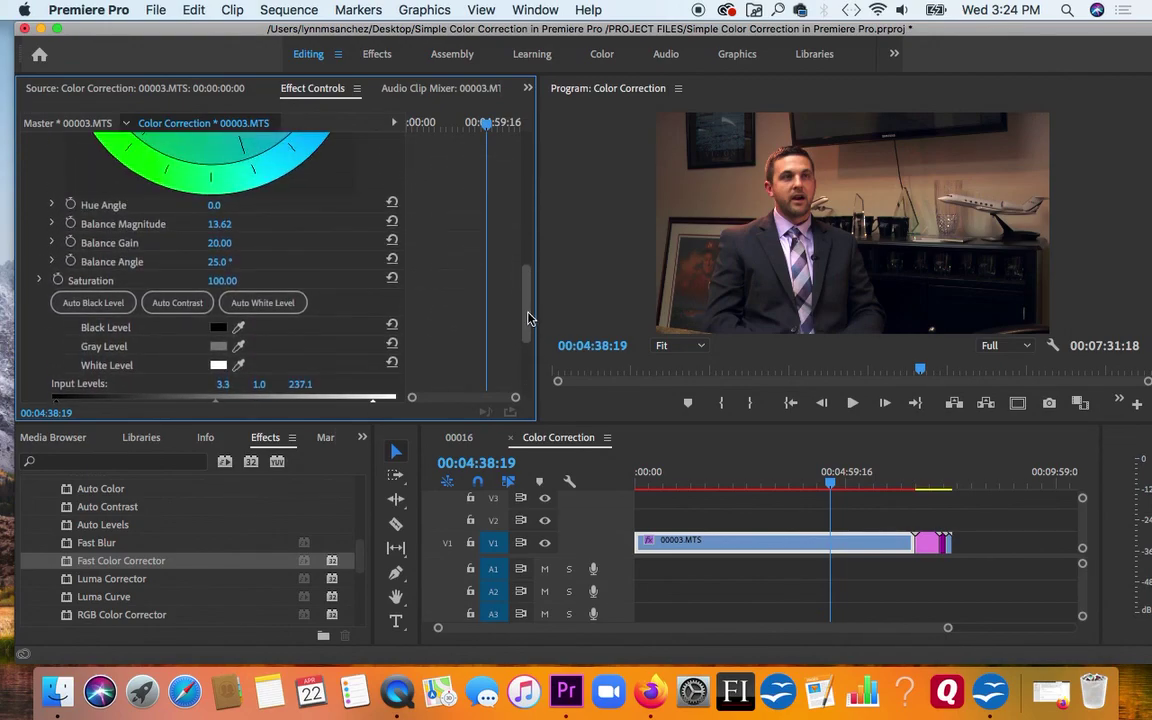
Raise Saturation to 109 and nudge the balance handle slightly further toward blue
scroll(530, 318, up, 1)
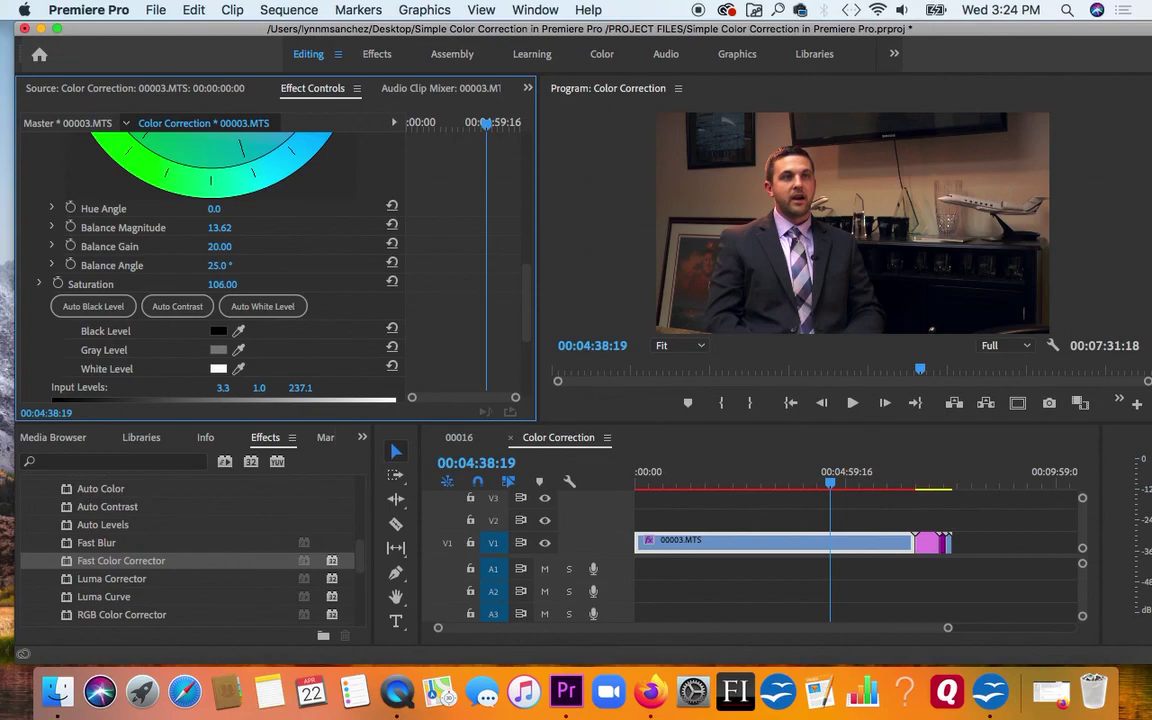
drag(222, 284, 227, 284)
drag(530, 303, 527, 293)
scroll(220, 200, up, 5)
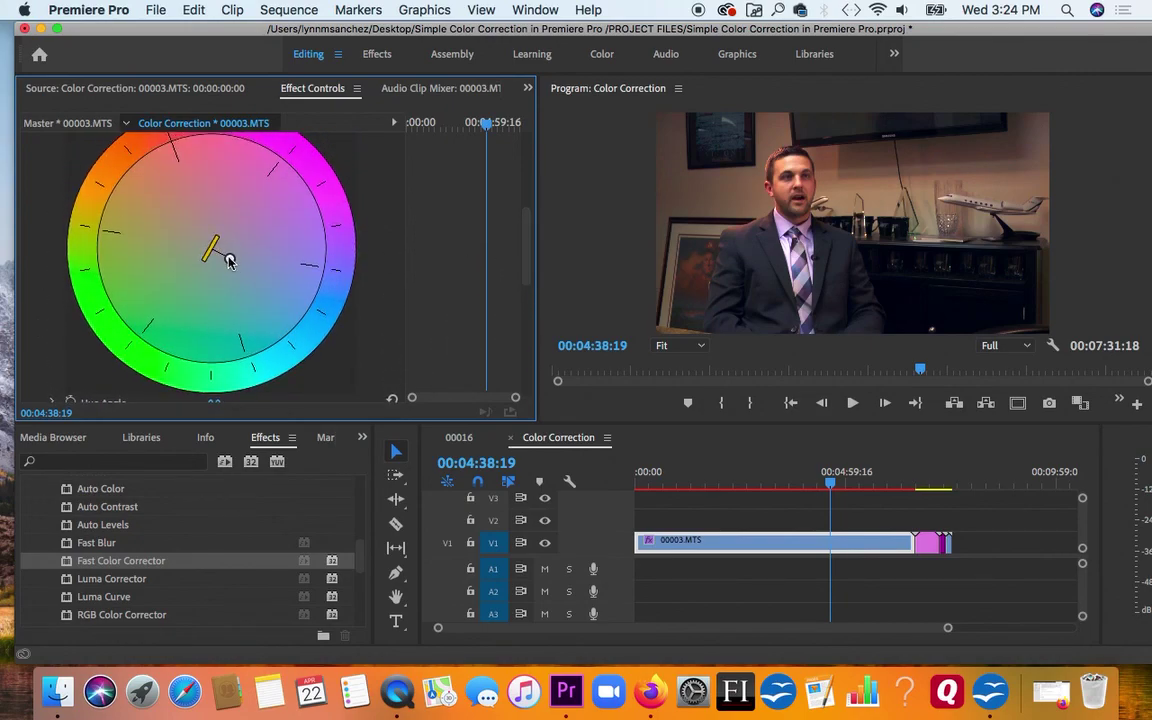
drag(229, 258, 231, 260)
Enable Show Split View in Fast Color Corrector and set the layout to Vertical at 50%
scroll(528, 230, up, 5)
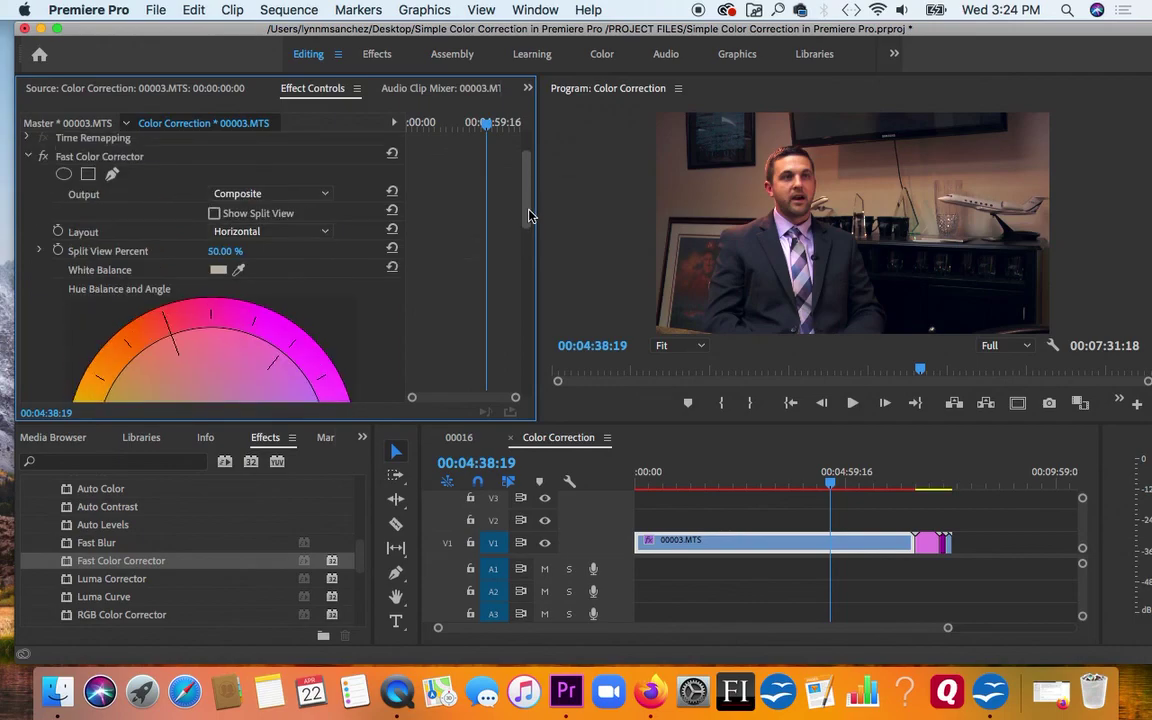
scroll(530, 210, up, 2)
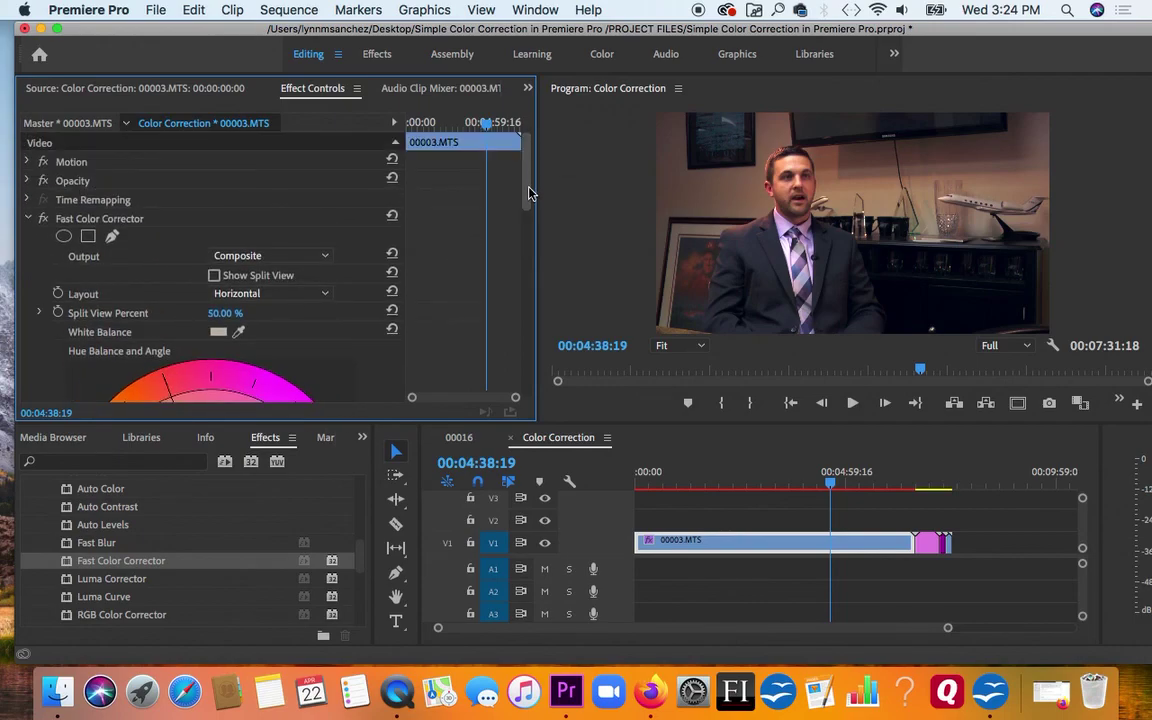
click(214, 276)
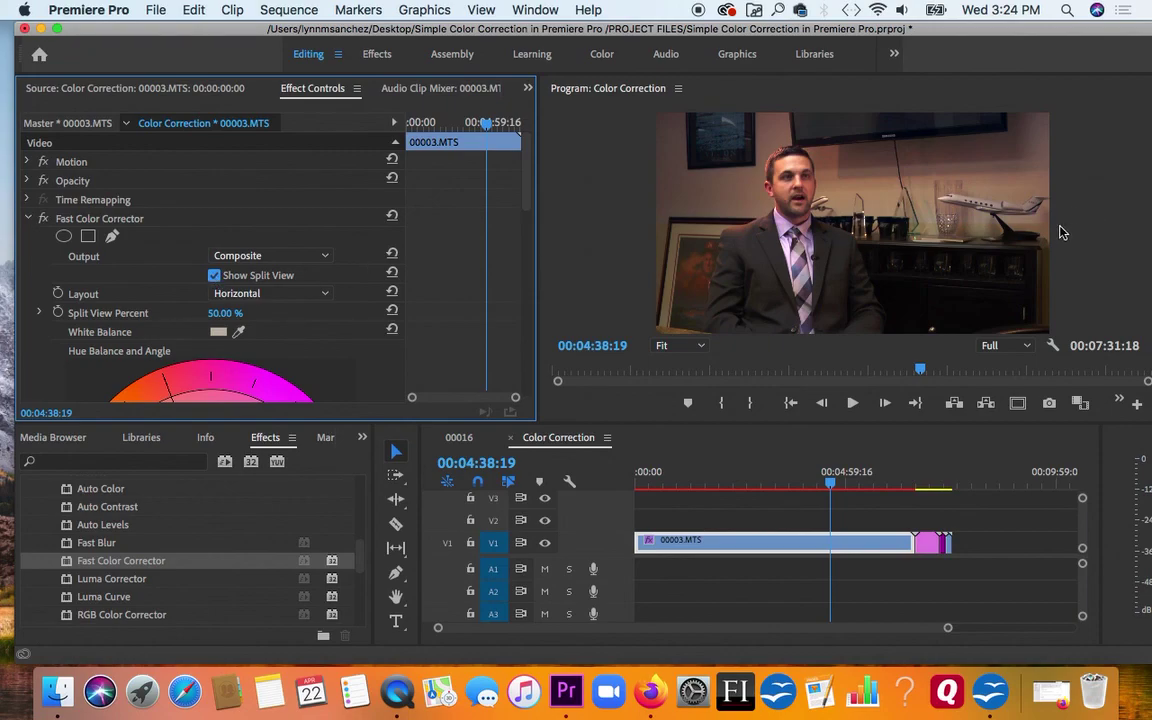
click(213, 275)
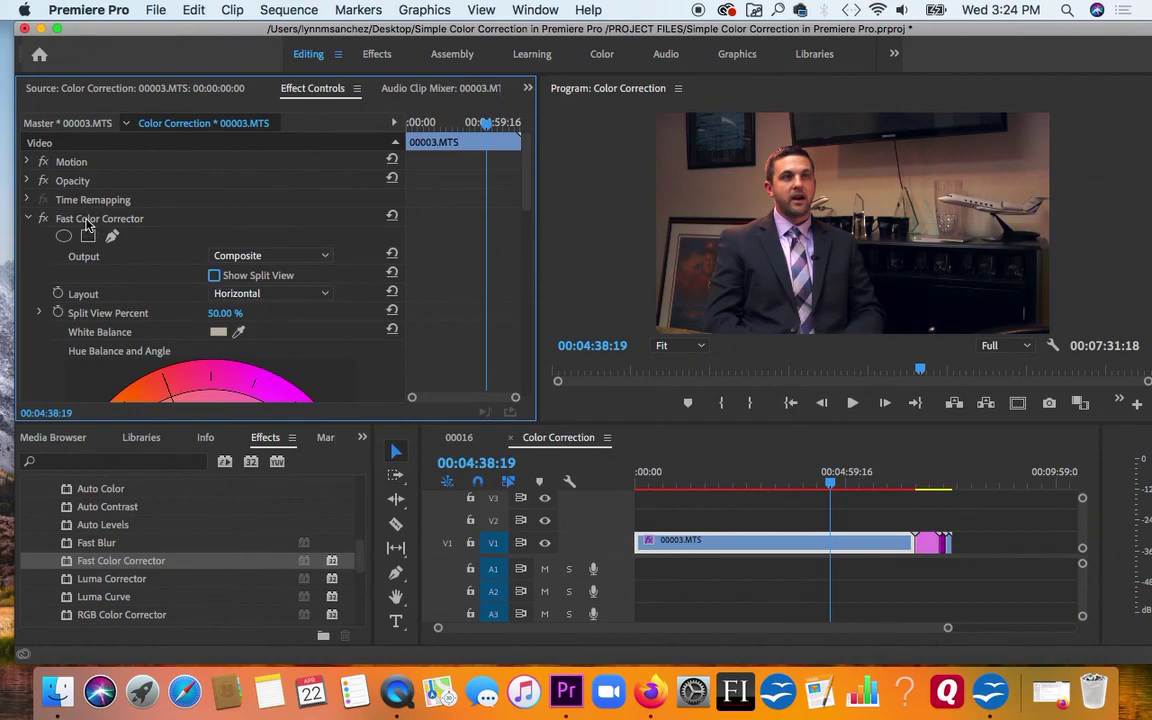
click(214, 276)
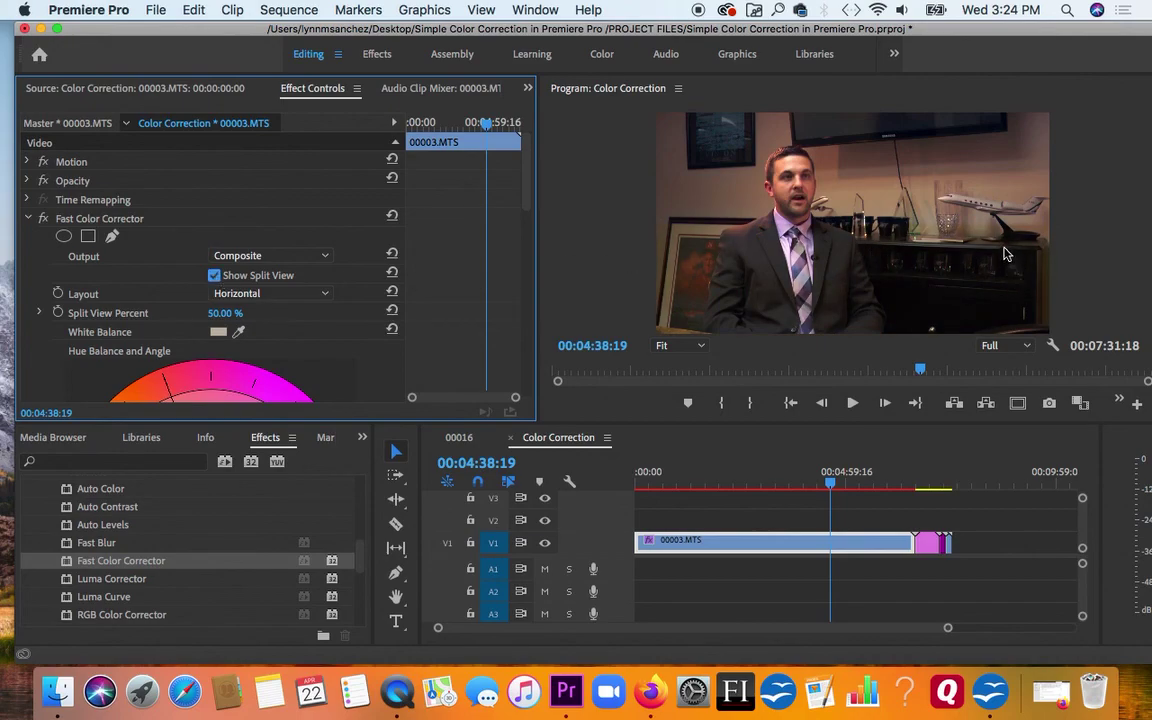
click(326, 295)
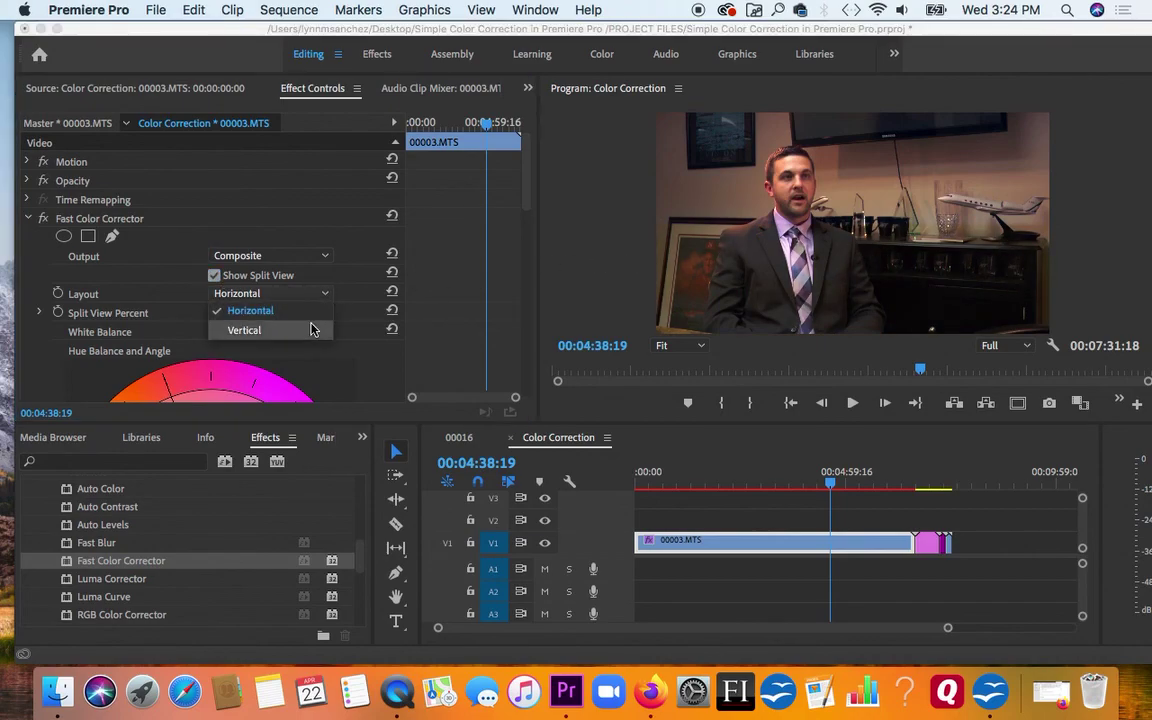
click(313, 329)
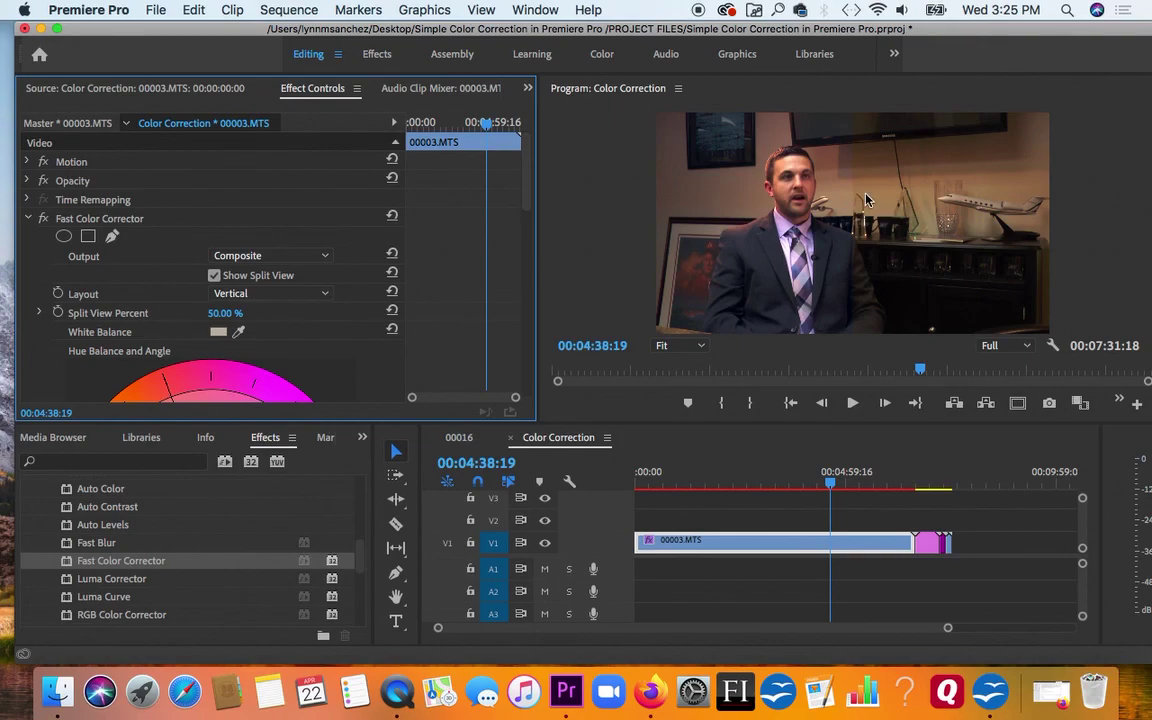
scroll(520, 220, down, 2)
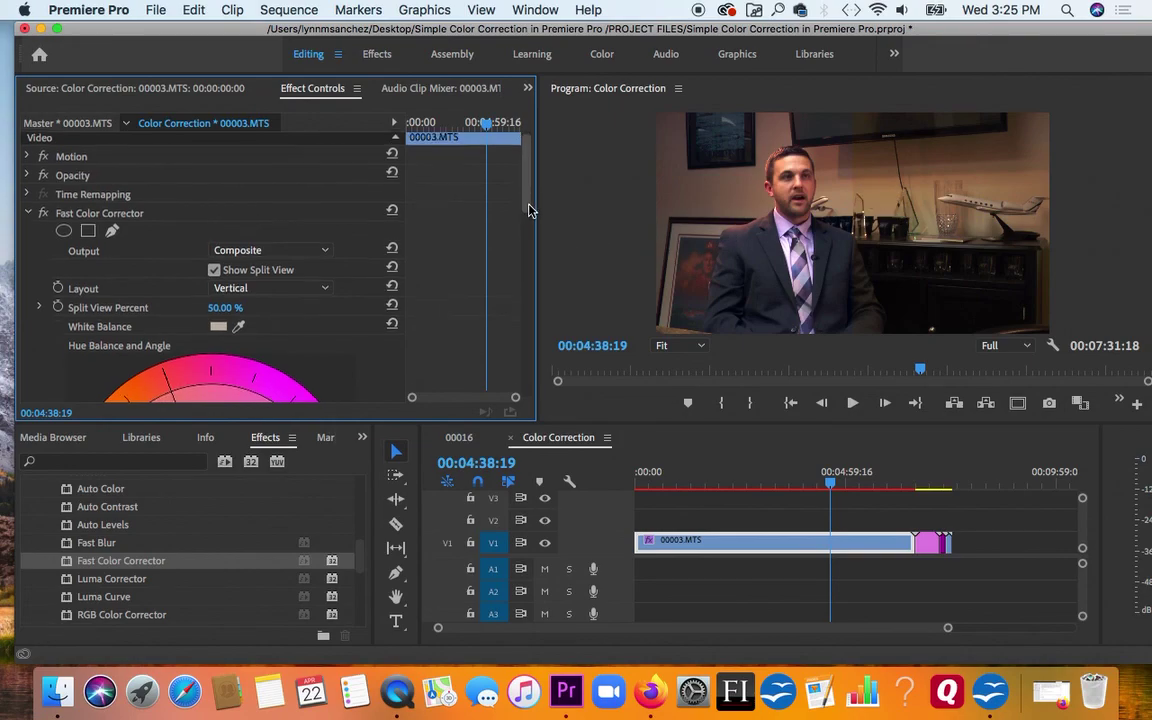
scroll(531, 203, up, 2)
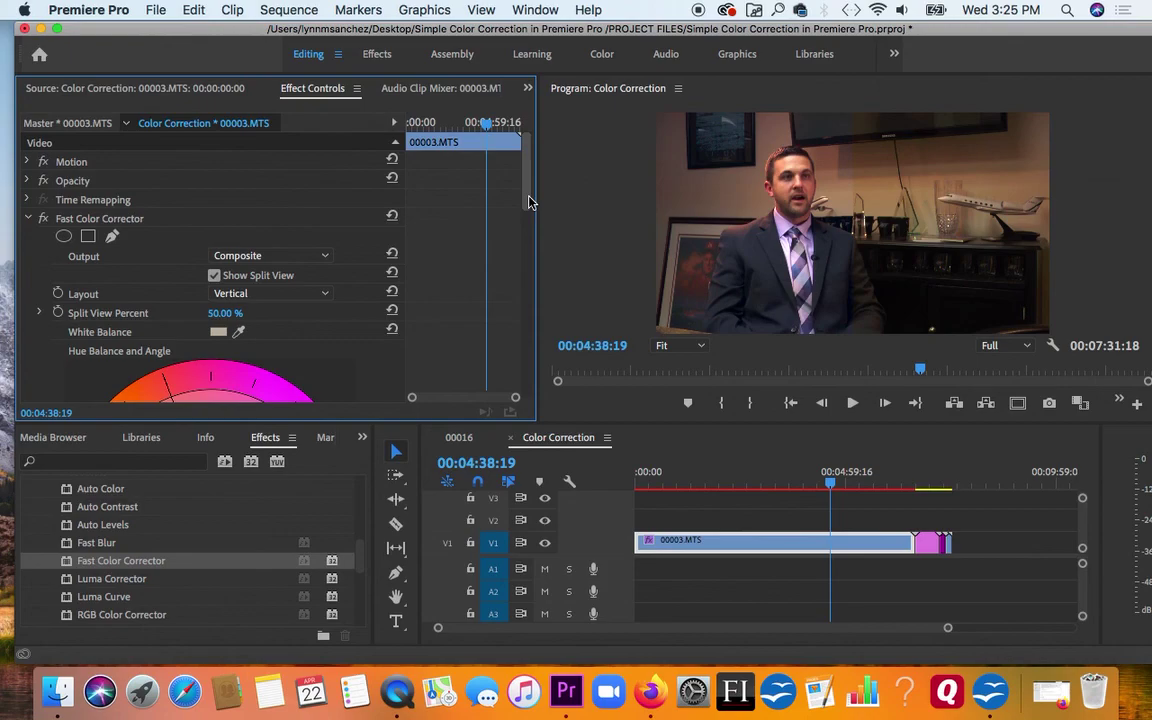
scroll(531, 203, down, 2)
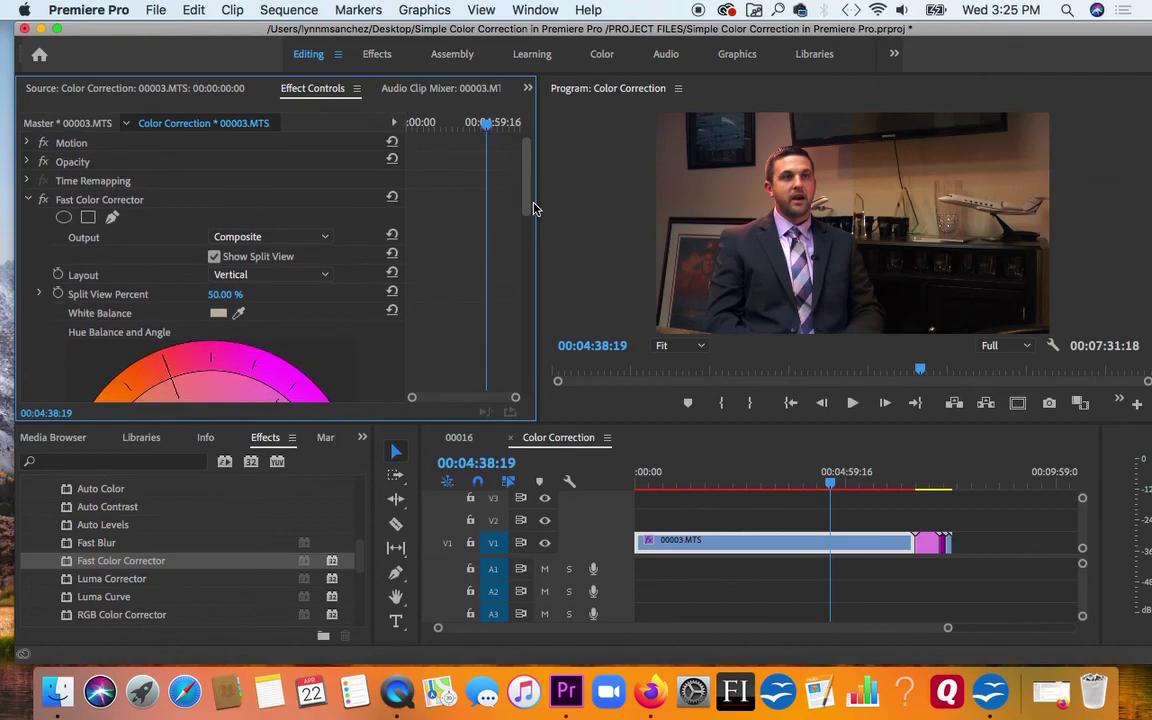
Turn off Show Split View and nudge the Input Levels gray slider to brighten midtones slightly
click(214, 257)
scroll(528, 249, down, 5)
drag(528, 249, 521, 352)
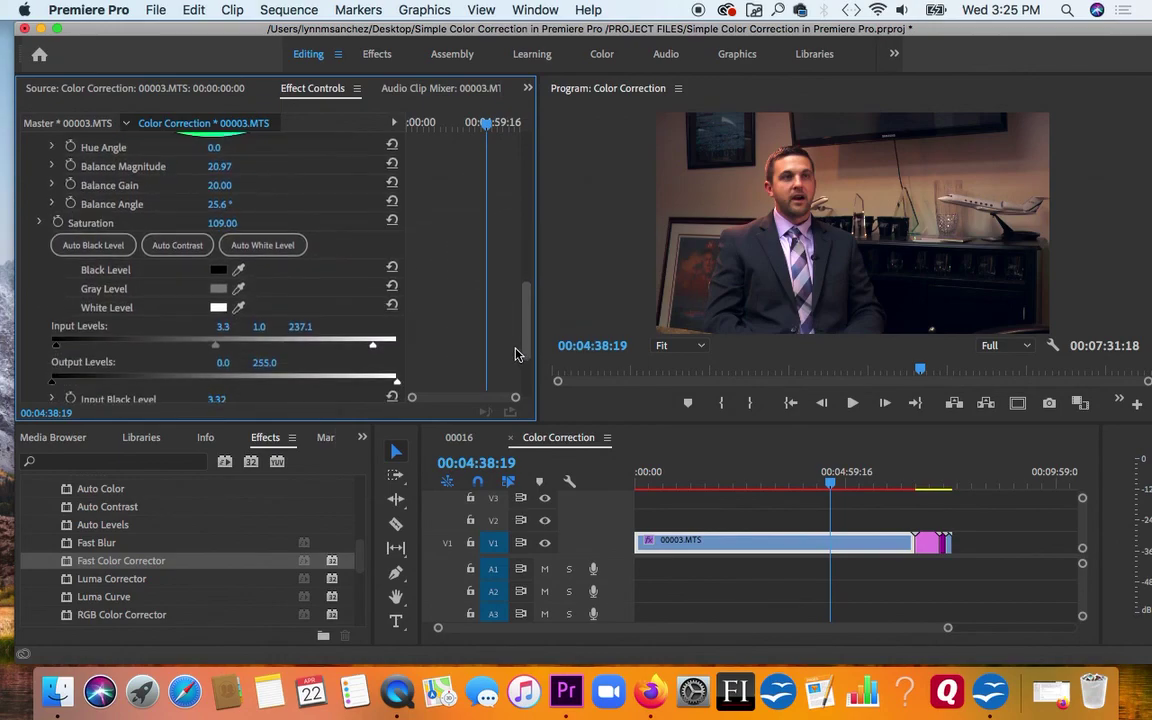
drag(216, 349, 214, 349)
mouse_move(523, 333)
mouse_down()
mouse_move(532, 267)
mouse_move(530, 337)
mouse_up()
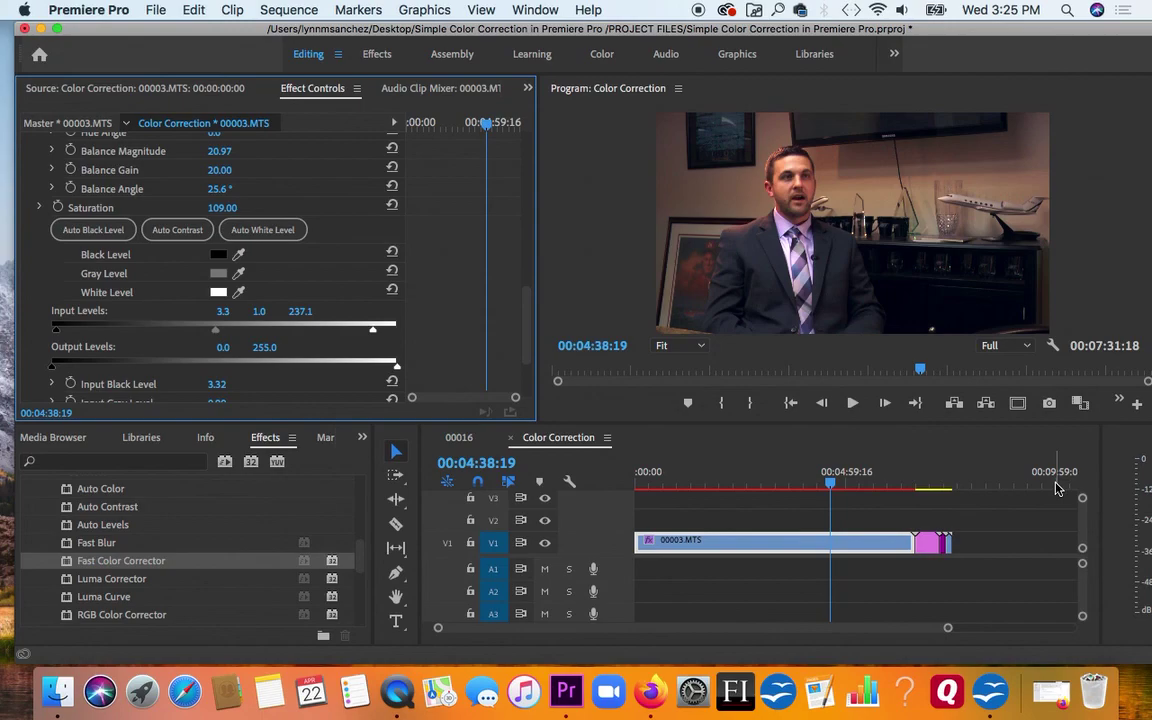
Position the playhead at 00:05:55:18 on the handshake shot
click(931, 487)
drag(931, 487, 886, 488)
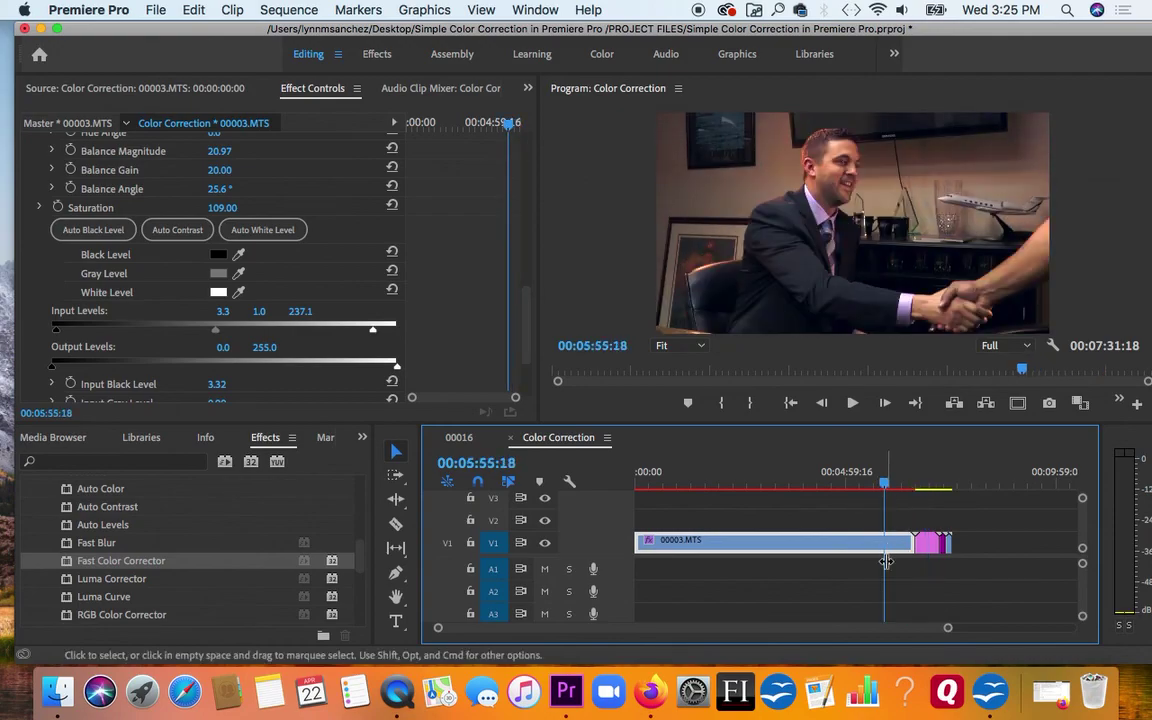